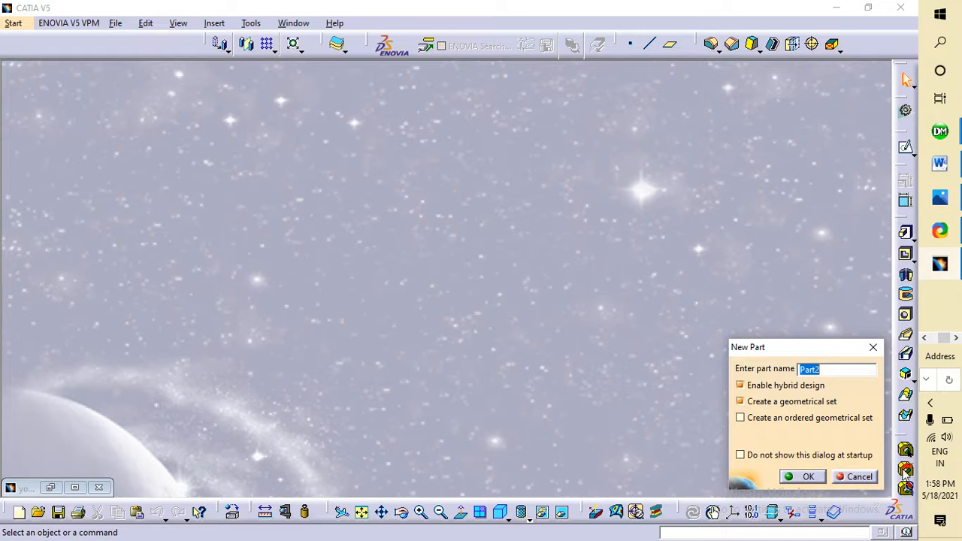
Create a new part named "u shape part 2" and delete its Geometrical Set.1.
{"action": "left_click", "coordinate": [821, 370]}
{"action": "left_click_drag", "start_coordinate": [822, 369], "coordinate": [779, 368]}
{"action": "type", "text": "u shape p"}
{"action": "key", "text": "Return"}
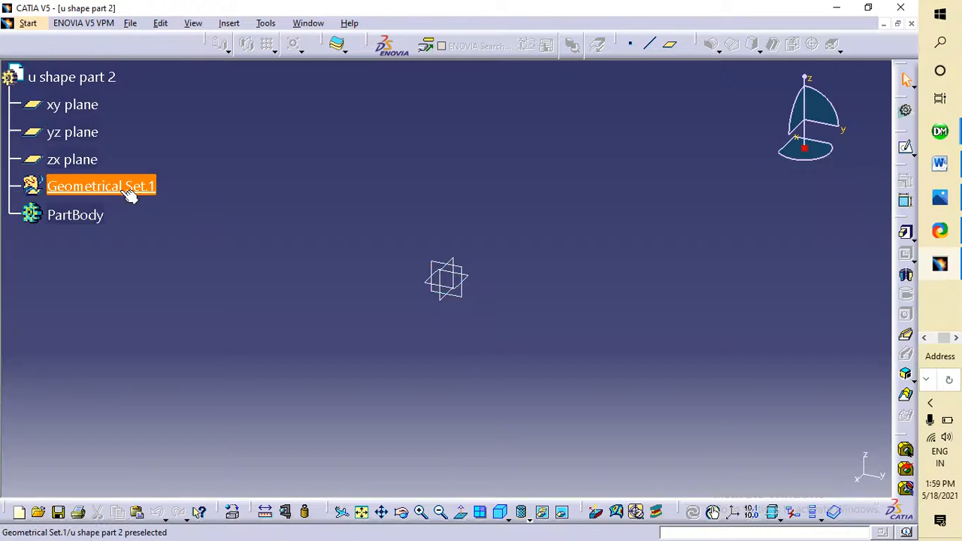
{"action": "right_click", "coordinate": [126, 190]}
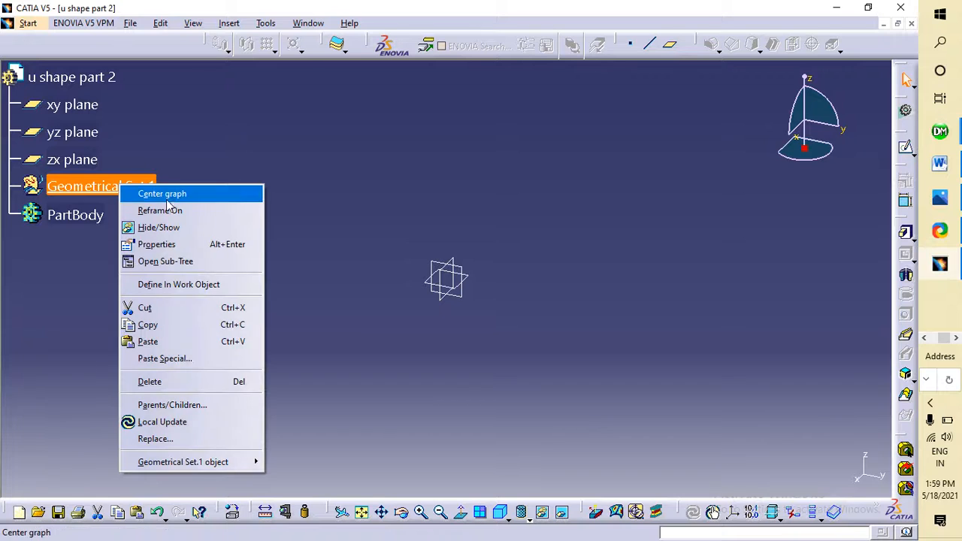
{"action": "left_click", "coordinate": [173, 385]}
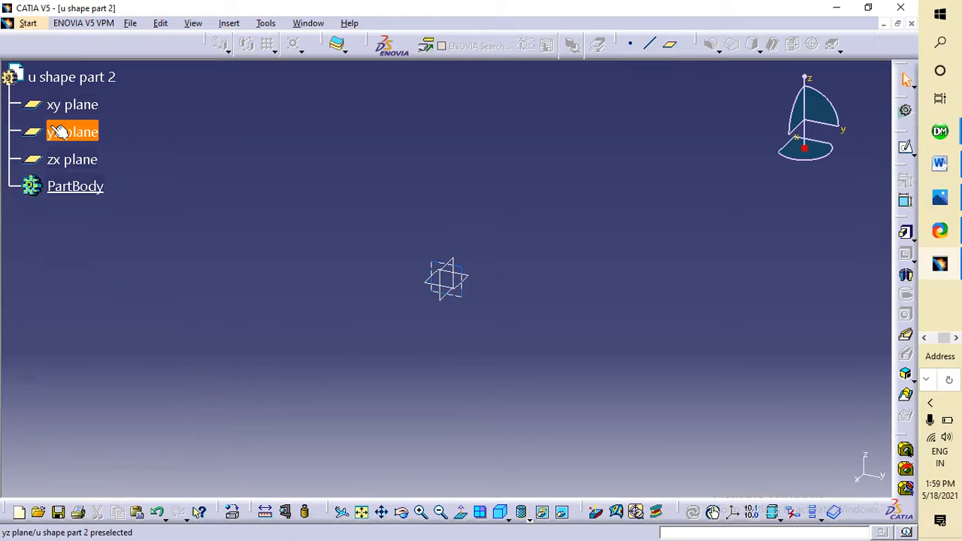
Start a sketch on the xy plane and consult the dimensioned reference drawing in Photos, returning to CATIA.
{"action": "left_click", "coordinate": [83, 112]}
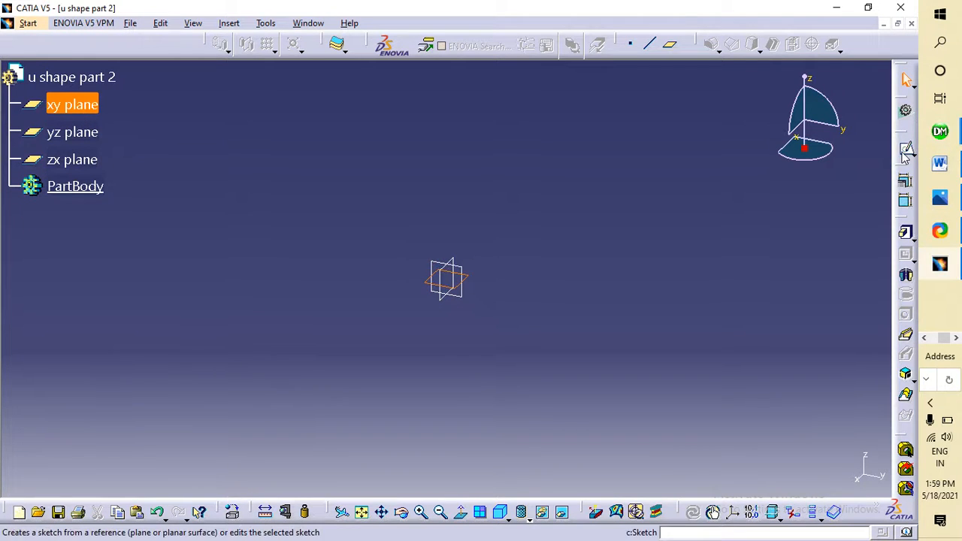
{"action": "left_click", "coordinate": [905, 148]}
{"action": "left_click", "coordinate": [947, 212]}
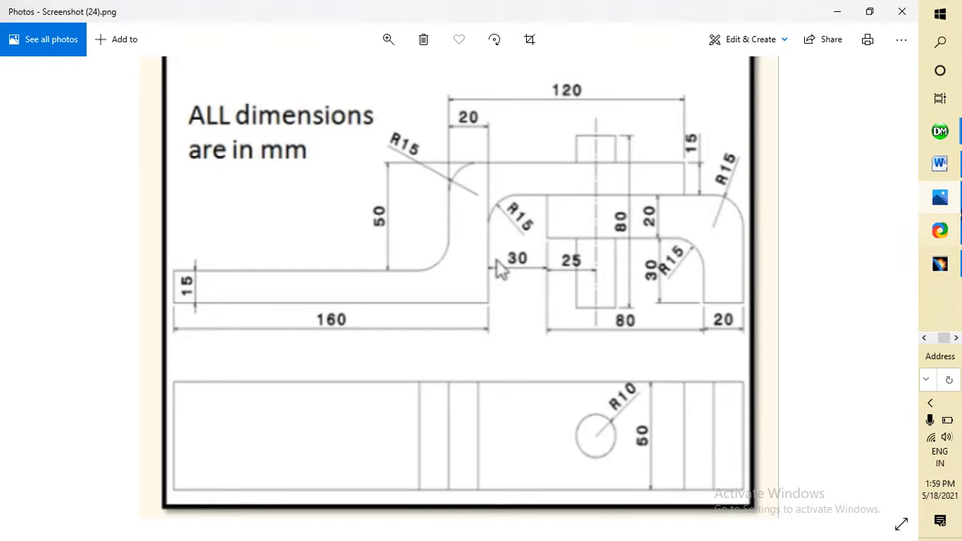
{"action": "mouse_move", "coordinate": [921, 272]}
{"action": "left_click", "coordinate": [940, 265]}
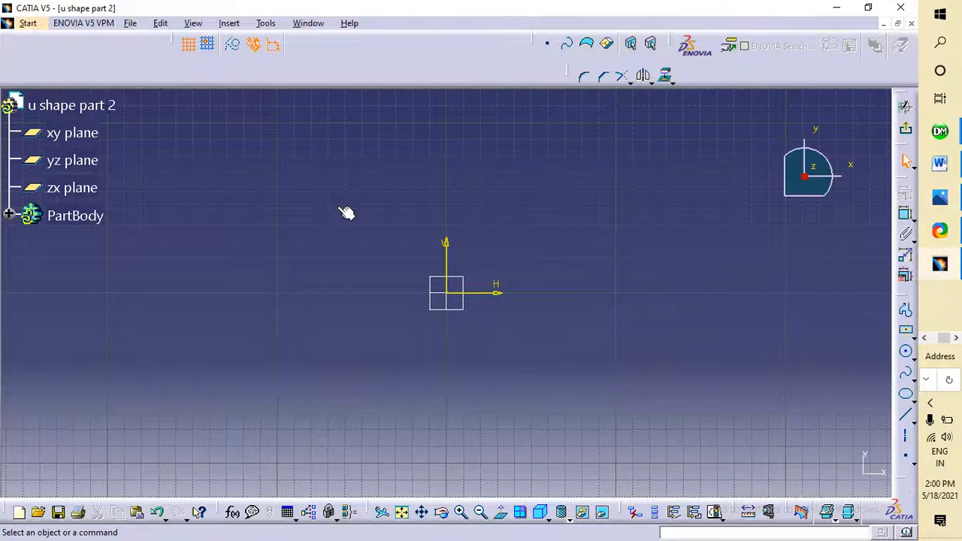
Draw a centered rectangle about 134 mm wide and 82 mm high around the sketch origin.
{"action": "left_click", "coordinate": [906, 351]}
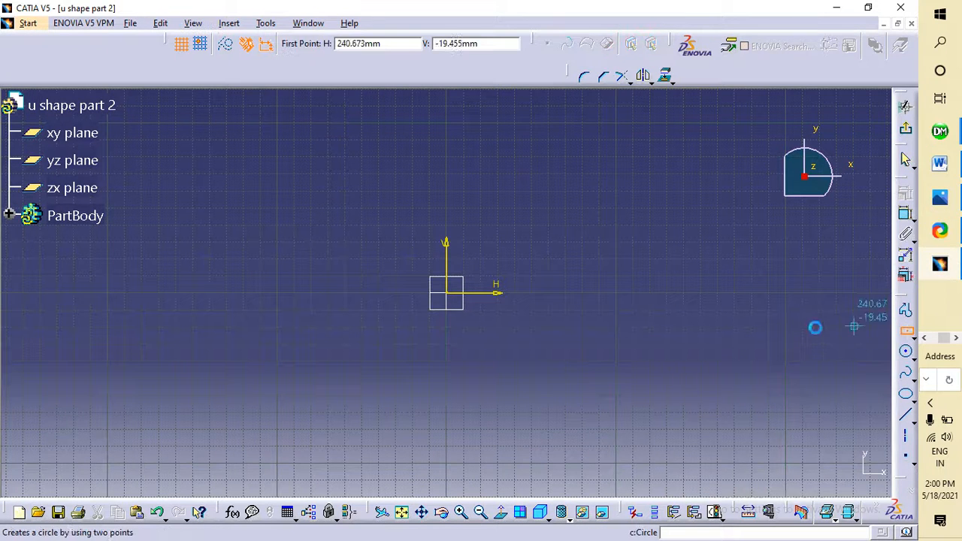
{"action": "left_click", "coordinate": [445, 294]}
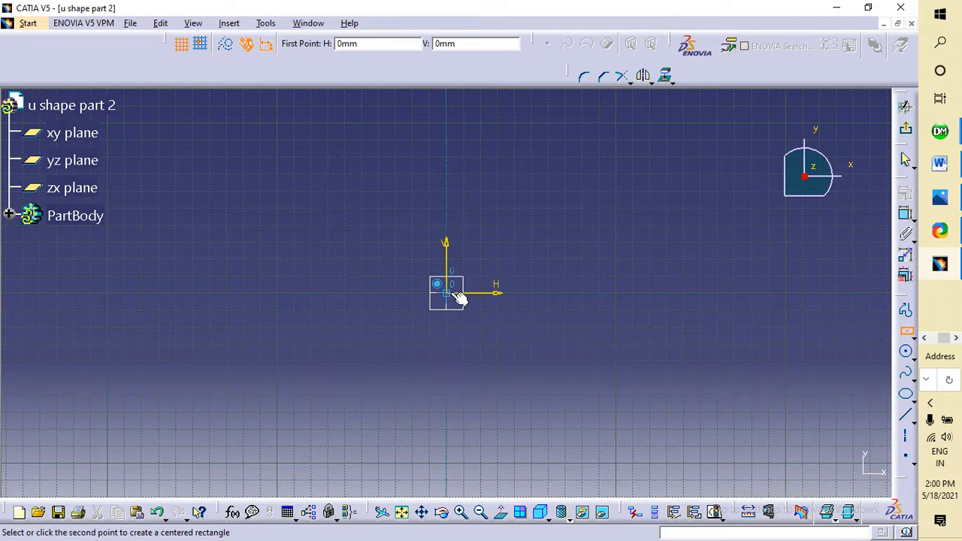
{"action": "left_click", "coordinate": [560, 361]}
Constrain the rectangle's height to 50 mm.
{"action": "left_click", "coordinate": [906, 214]}
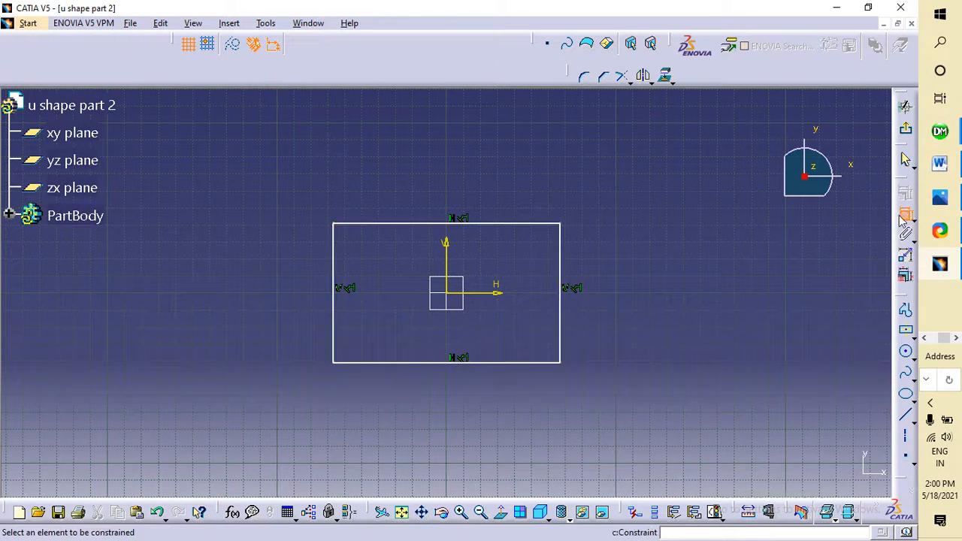
{"action": "left_click", "coordinate": [571, 301]}
{"action": "left_click", "coordinate": [675, 281]}
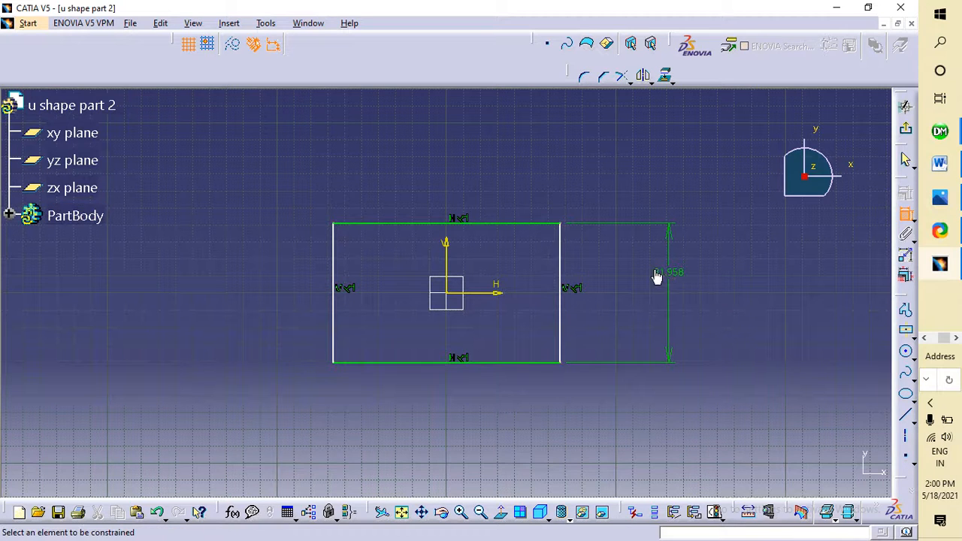
{"action": "double_click", "coordinate": [656, 275]}
{"action": "type", "text": "50"}
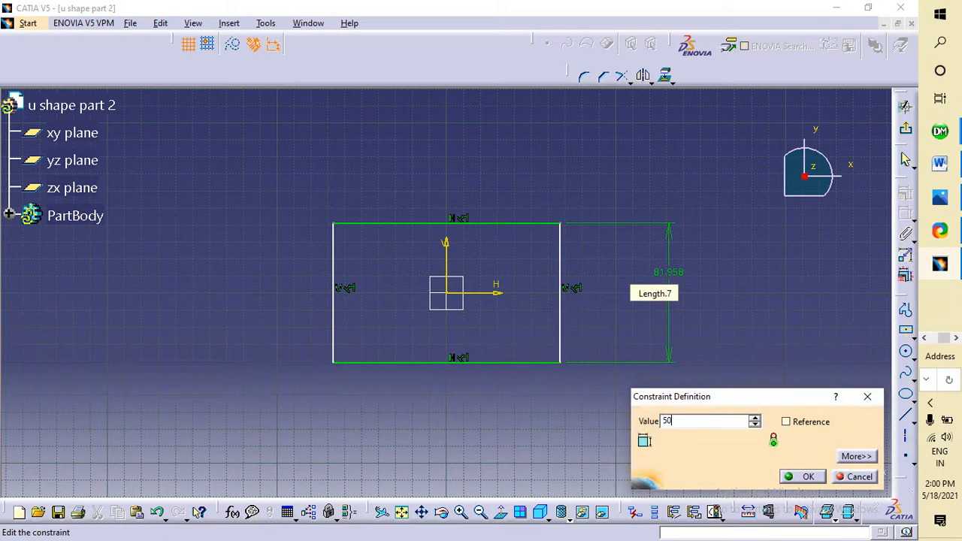
{"action": "key", "text": "Return"}
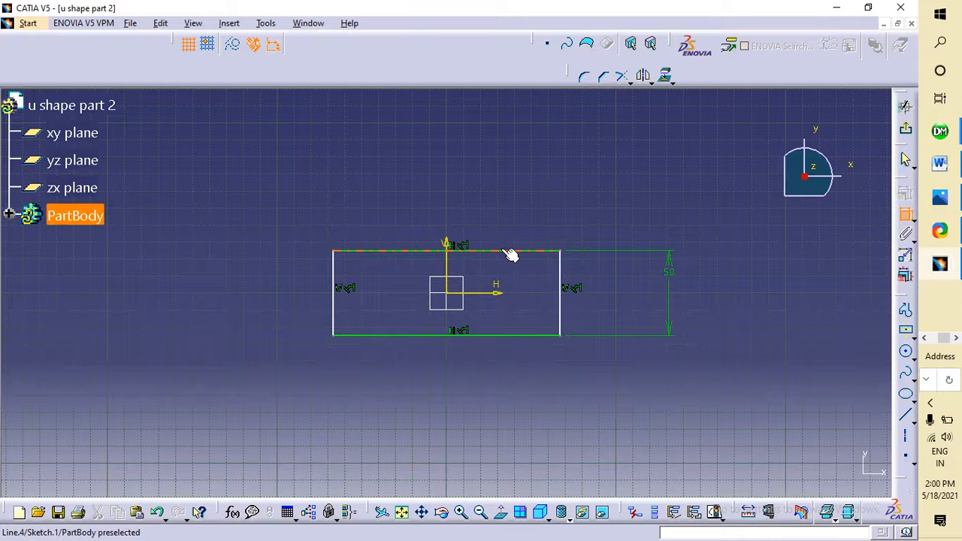
Check the drawing in Photos and constrain the rectangle's width to 80 mm in CATIA.
{"action": "left_click", "coordinate": [511, 252]}
{"action": "left_click", "coordinate": [498, 197]}
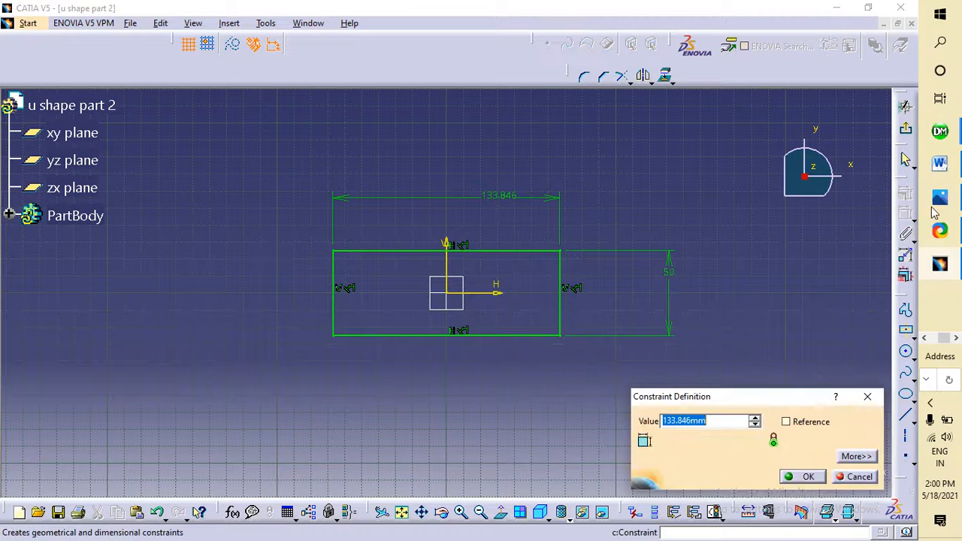
{"action": "key", "text": "alt+Tab"}
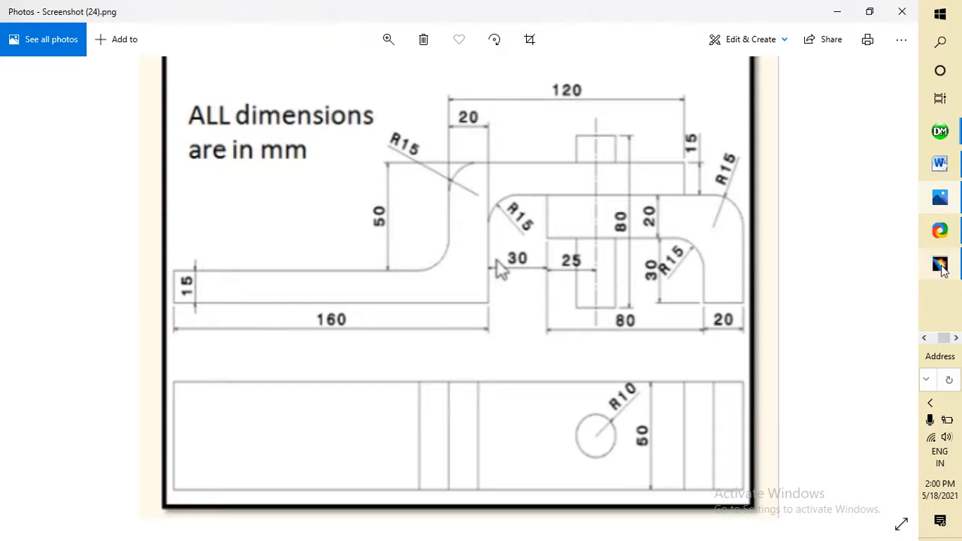
{"action": "left_click", "coordinate": [940, 263]}
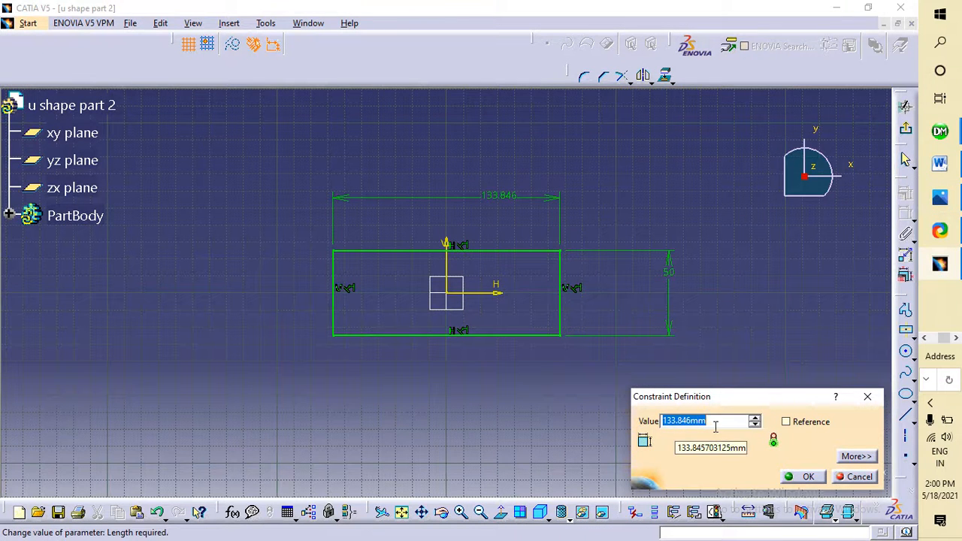
{"action": "type", "text": "80"}
{"action": "key", "text": "Return"}
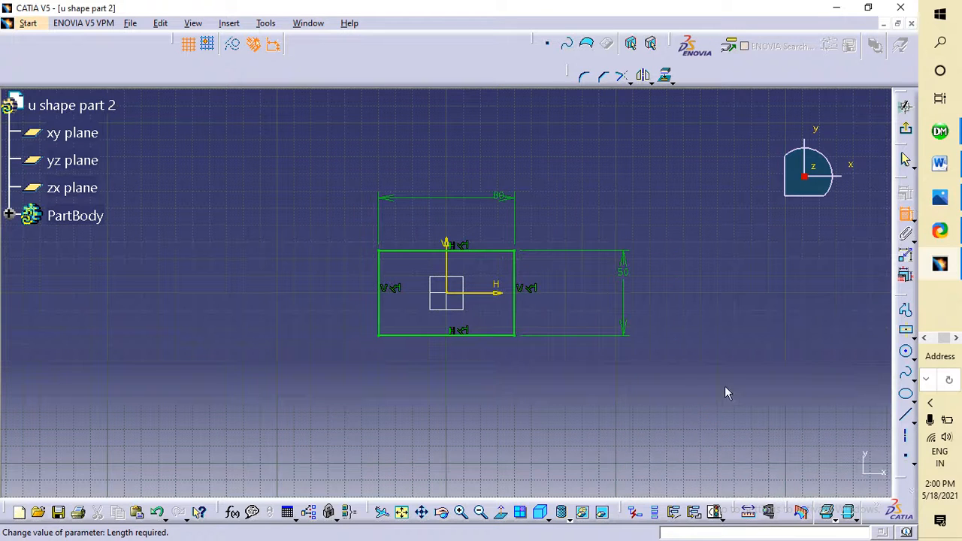
Exit the sketch and pad the rectangle by 20 mm after checking the thickness in the Photos drawing.
{"action": "left_click", "coordinate": [906, 128]}
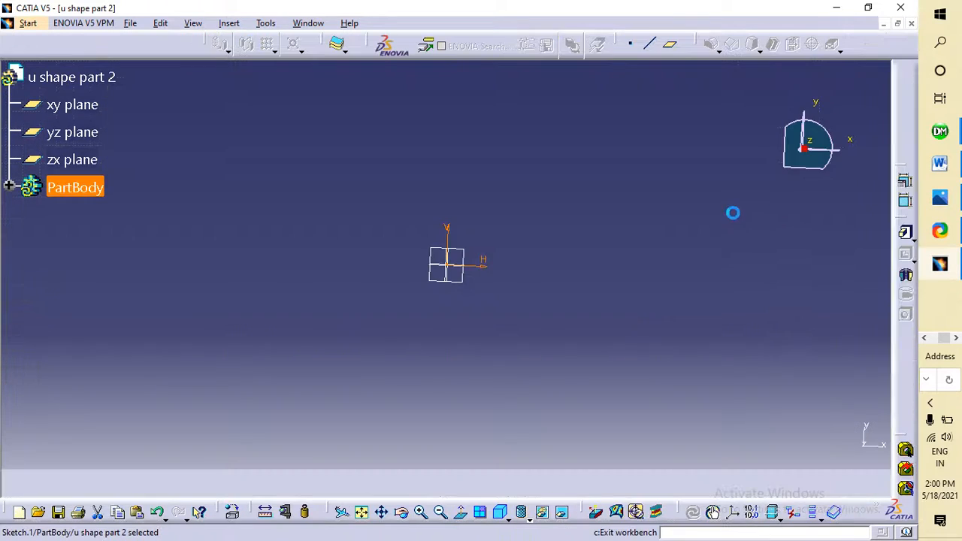
{"action": "left_click", "coordinate": [906, 253]}
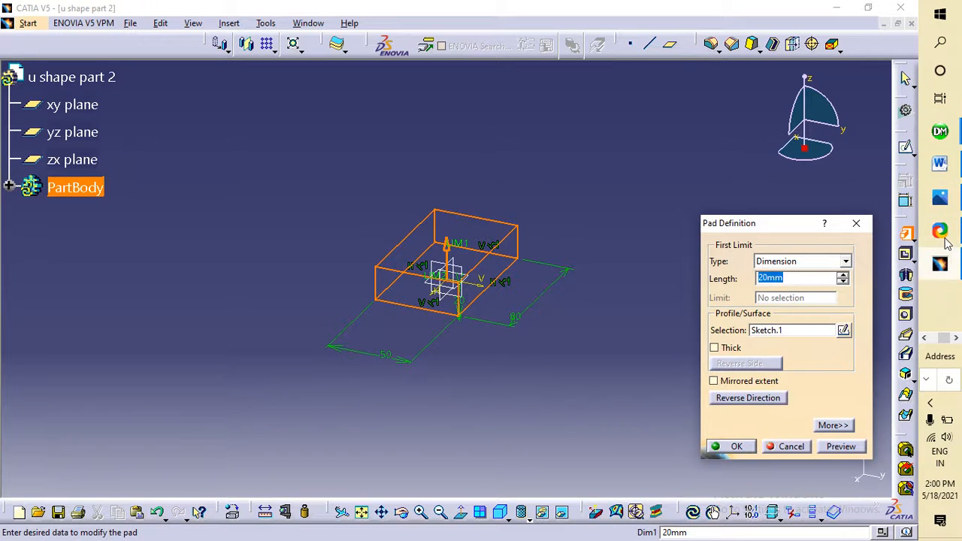
{"action": "left_click", "coordinate": [948, 202]}
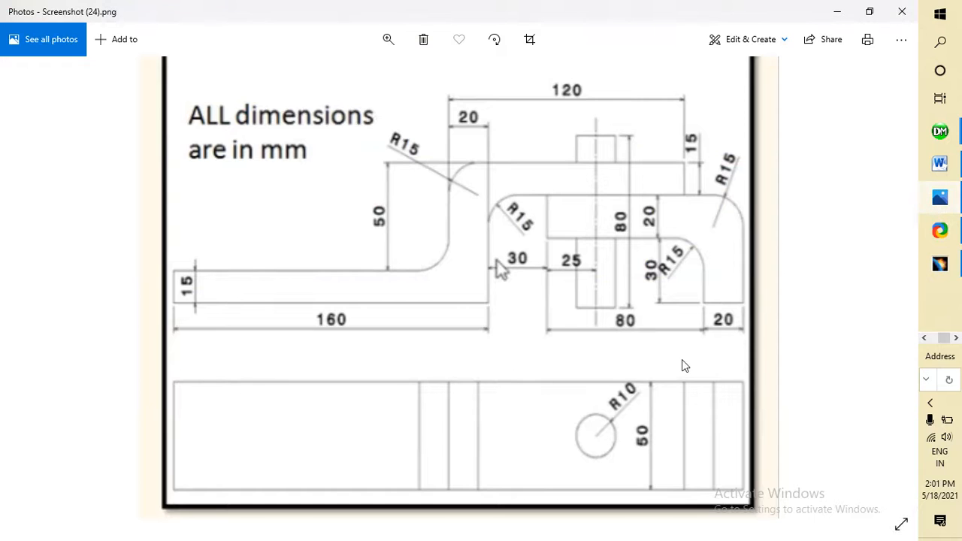
{"action": "left_click", "coordinate": [948, 269]}
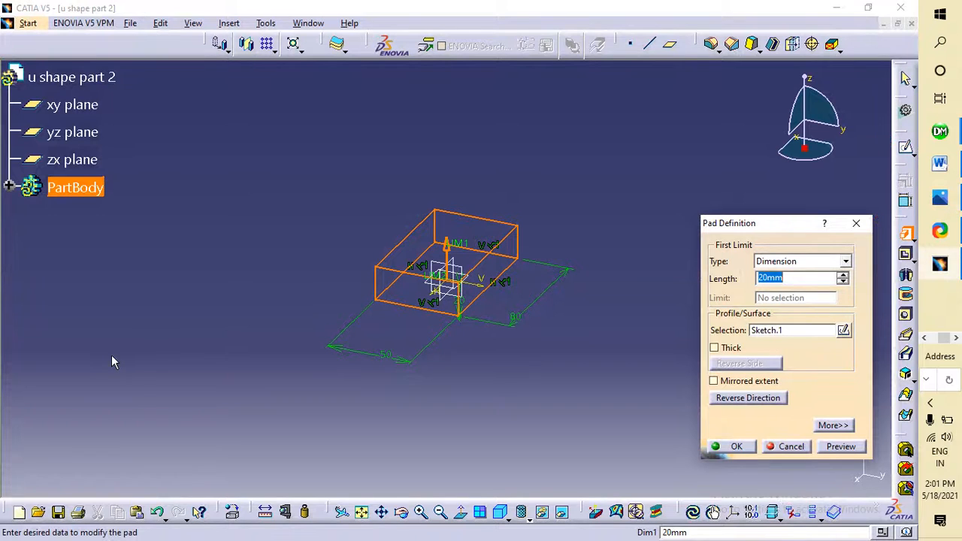
{"action": "left_click", "coordinate": [754, 448]}
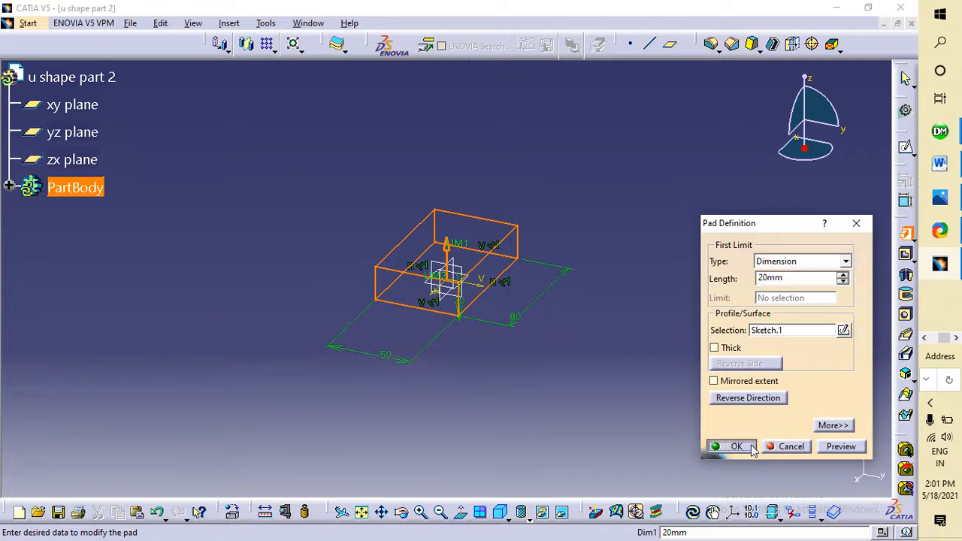
{"action": "left_click", "coordinate": [588, 322]}
Start a new sketch on the 50 mm wide end face of the block.
{"action": "middle_click_drag", "start_coordinate": [593, 230], "coordinate": [371, 266]}
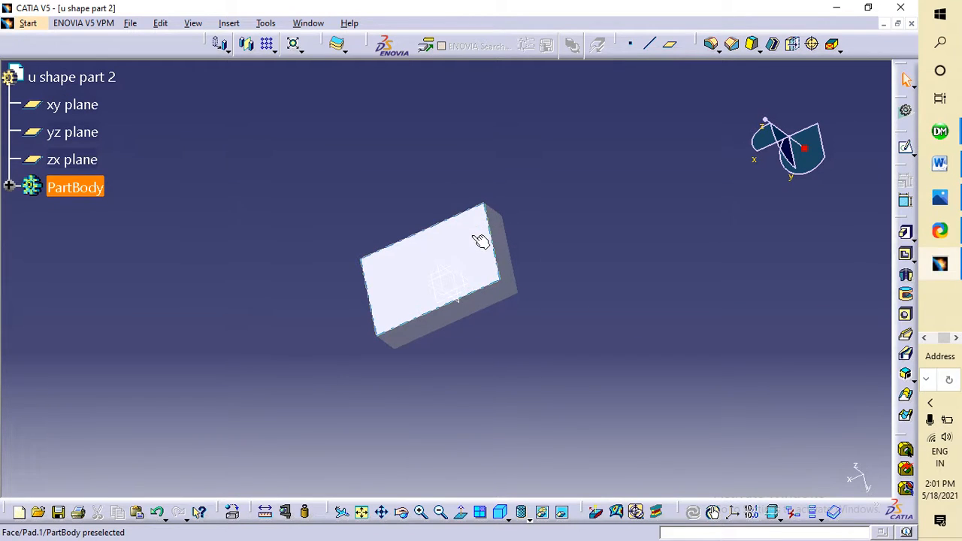
{"action": "left_click", "coordinate": [508, 258]}
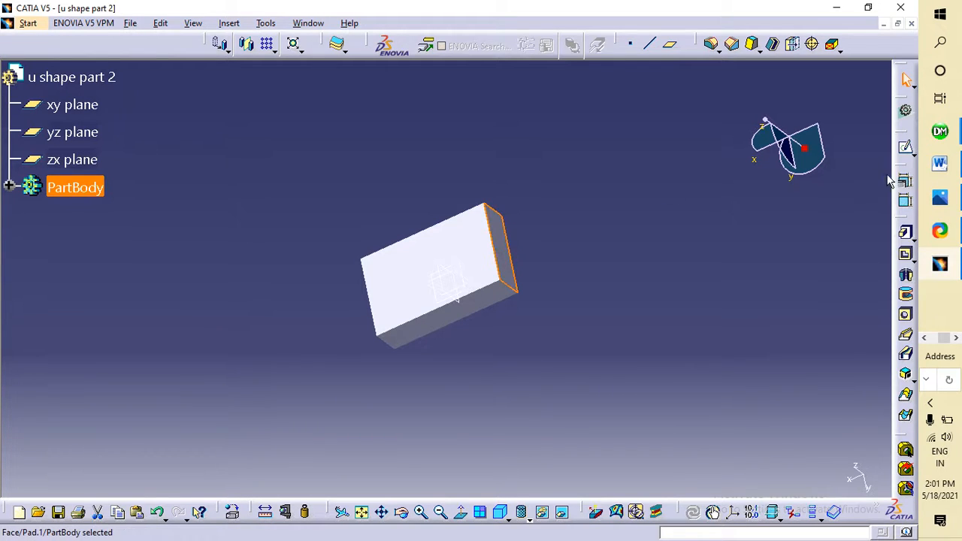
{"action": "left_click", "coordinate": [906, 147]}
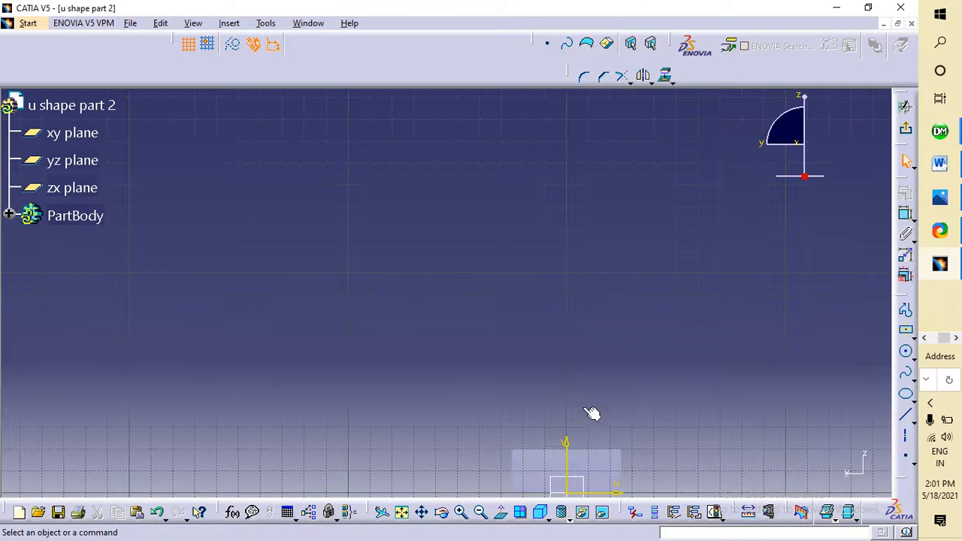
{"action": "left_click", "coordinate": [402, 512]}
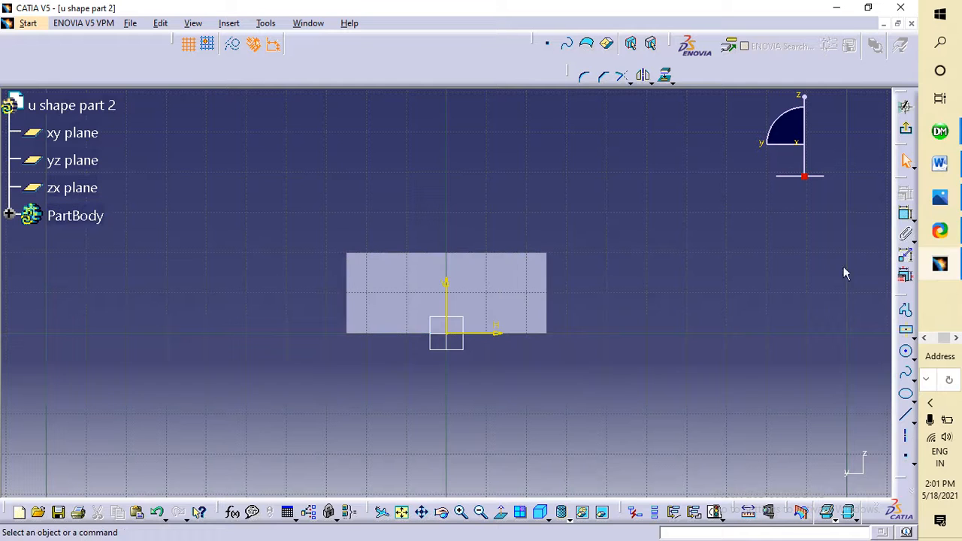
{"action": "left_click", "coordinate": [906, 336]}
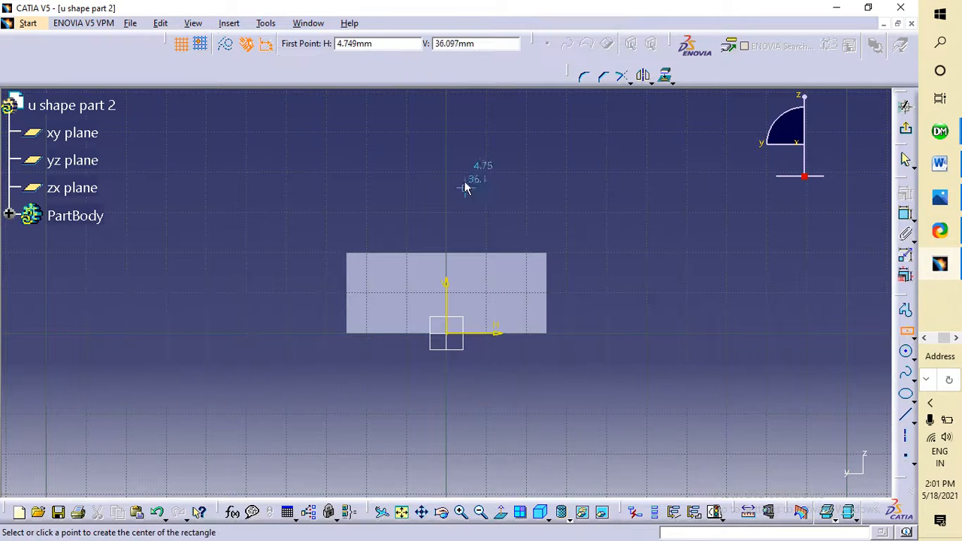
{"action": "left_click", "coordinate": [444, 134]}
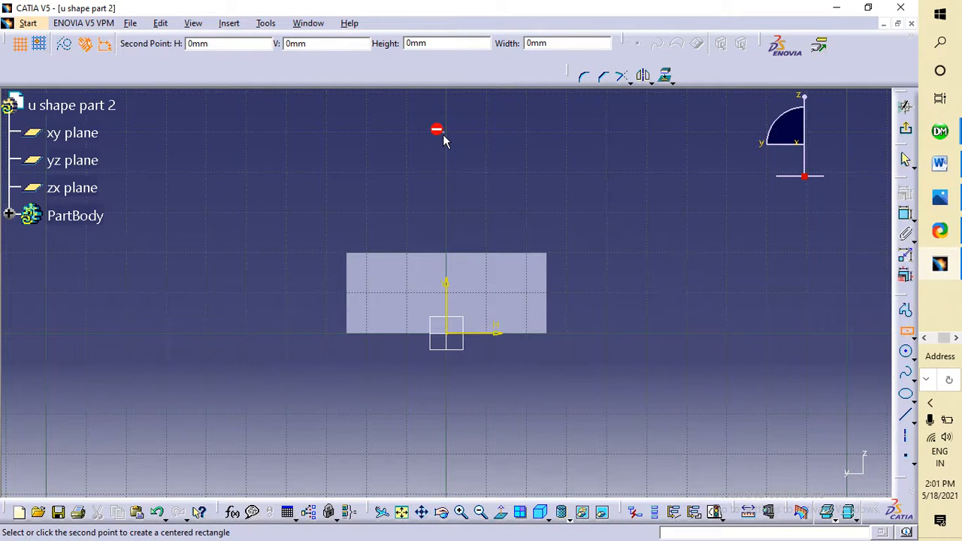
{"action": "key", "text": "Escape"}
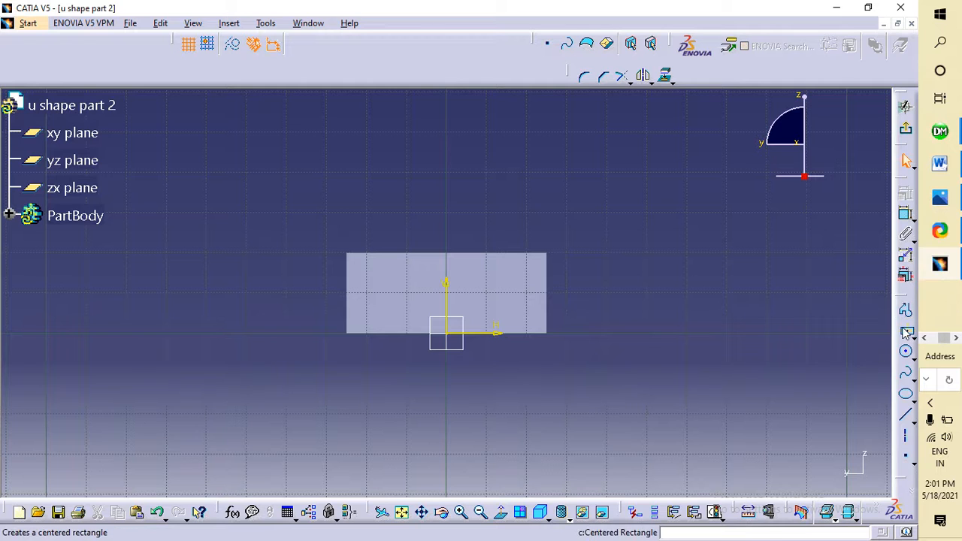
Draw a centered rectangle about 30 mm wide, centered on the vertical axis above the block and overlapping its upper edge.
{"action": "left_click", "coordinate": [907, 333]}
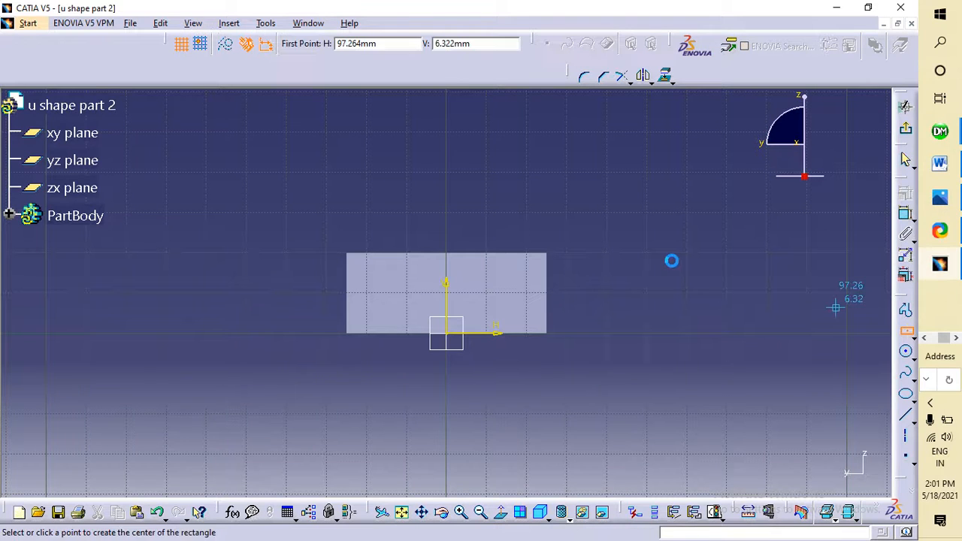
{"action": "left_click", "coordinate": [447, 150]}
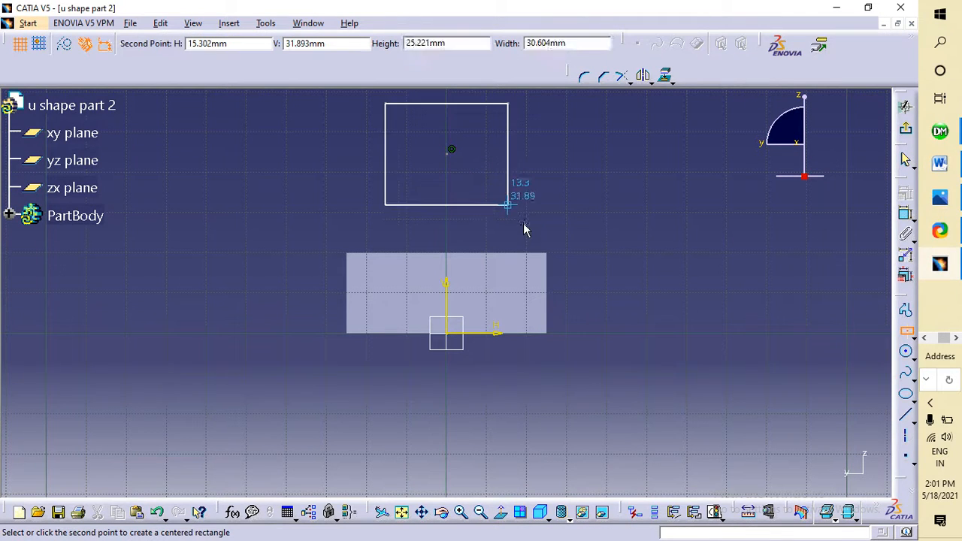
{"action": "left_click", "coordinate": [509, 275]}
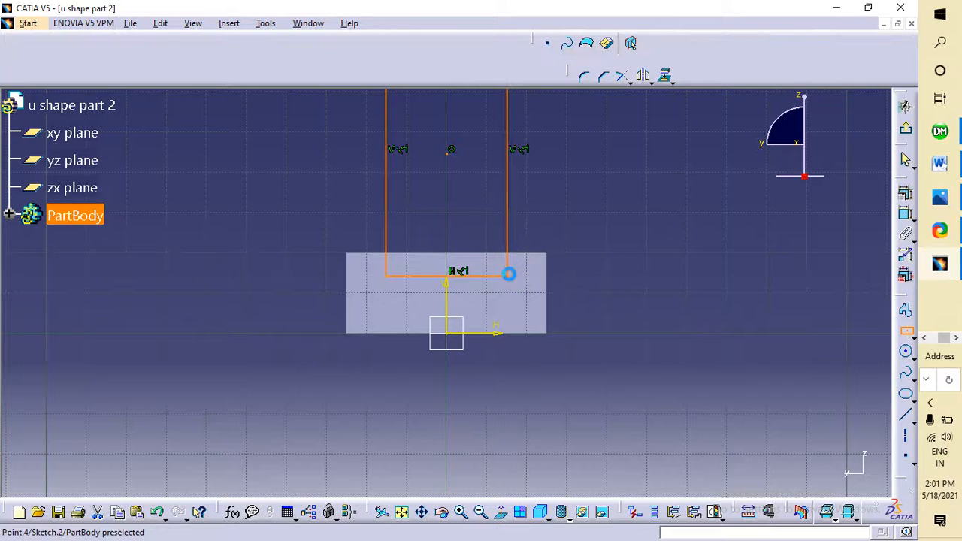
Constrain the new rectangle's width to 50 mm.
{"action": "left_click", "coordinate": [906, 218]}
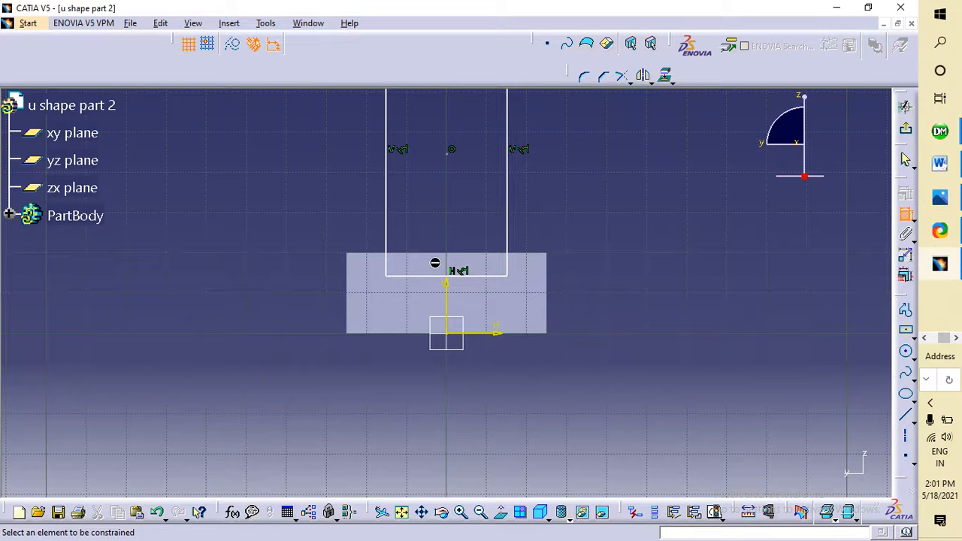
{"action": "left_click", "coordinate": [485, 278]}
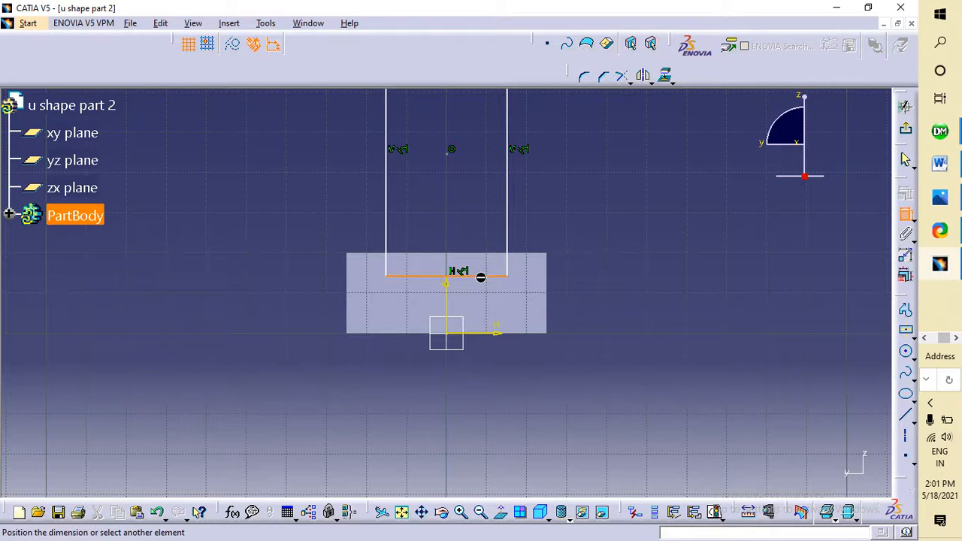
{"action": "left_click", "coordinate": [519, 399]}
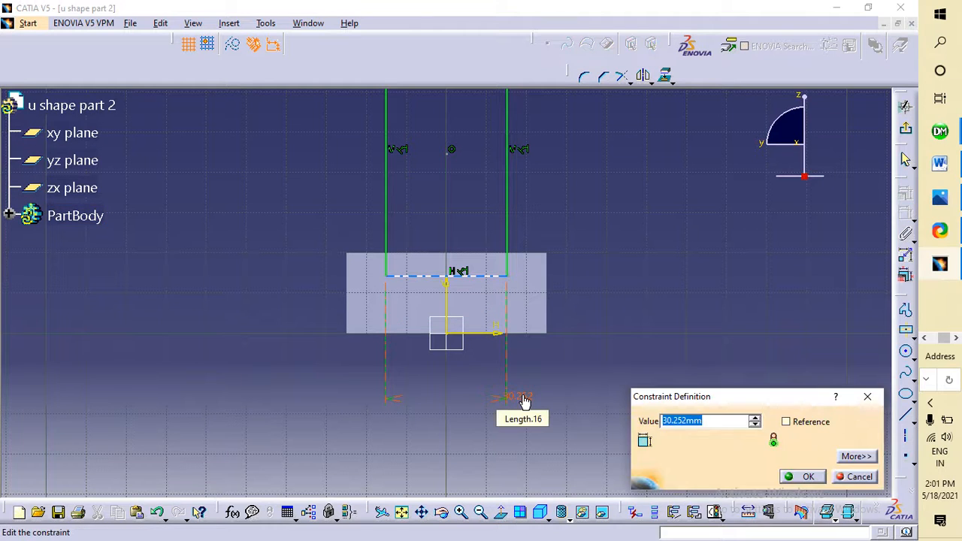
{"action": "type", "text": "16"}
{"action": "key", "text": "Return"}
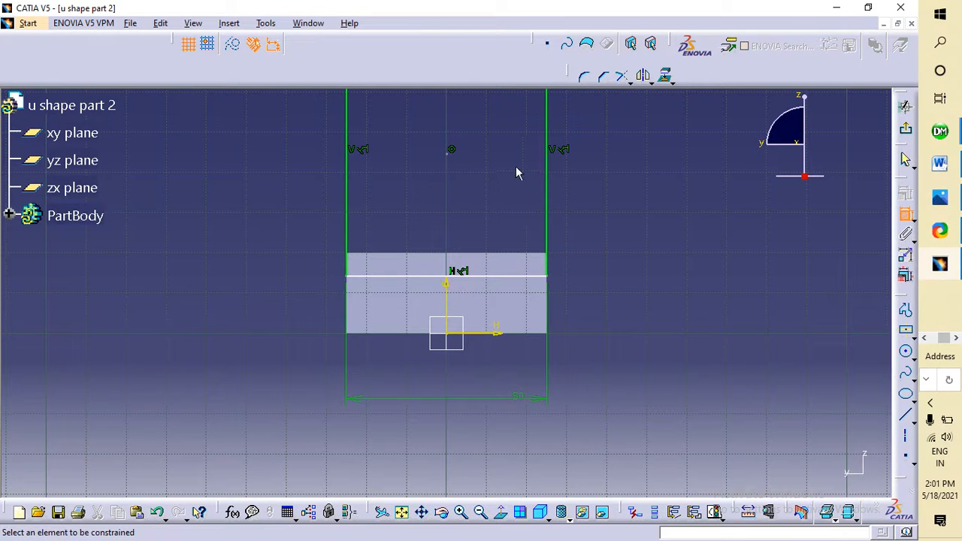
Dimension the rectangle's height along its vertical side, placing the dimension beside the profile.
{"action": "left_click", "coordinate": [546, 177]}
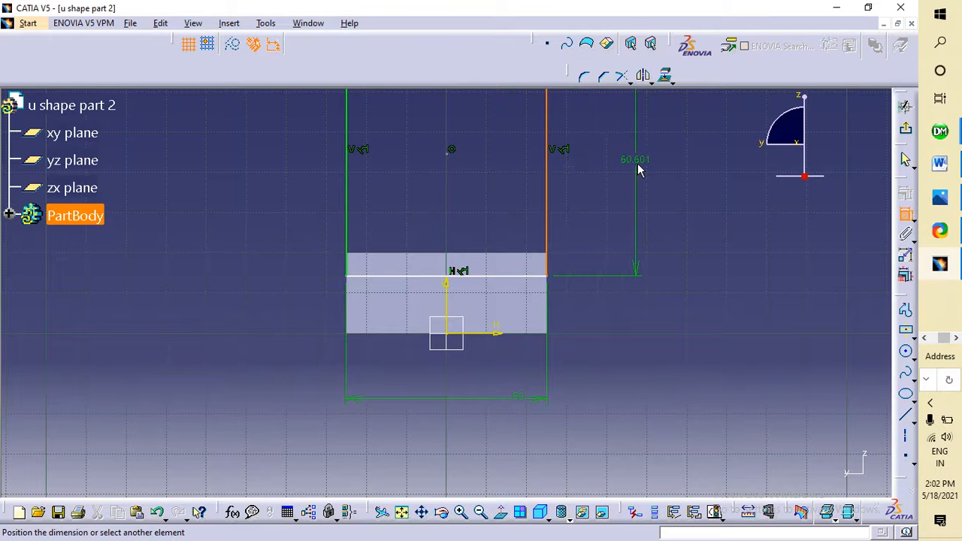
{"action": "left_click", "coordinate": [637, 170]}
Try to set the rectangle's height to 30 mm after checking the Photos drawing.
{"action": "double_click", "coordinate": [633, 159]}
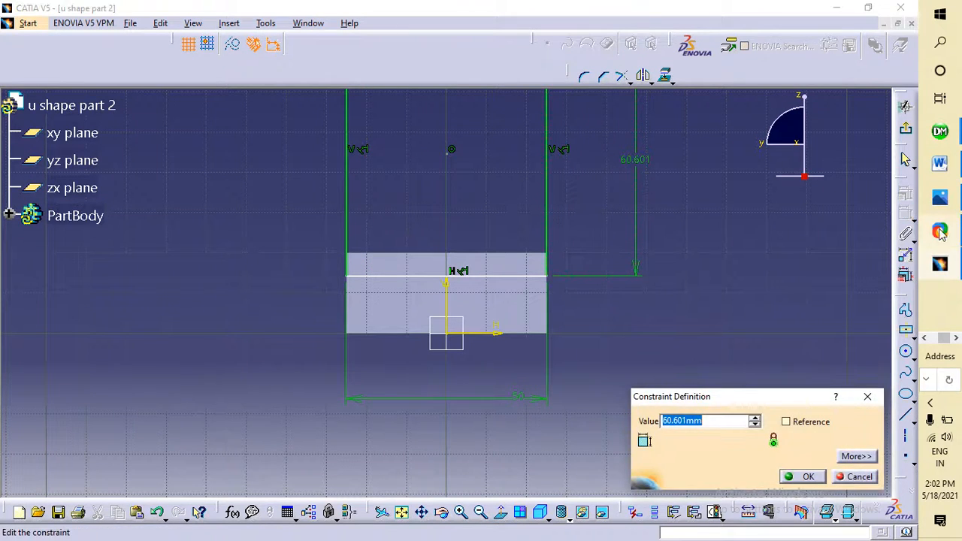
{"action": "key", "text": "alt+Tab"}
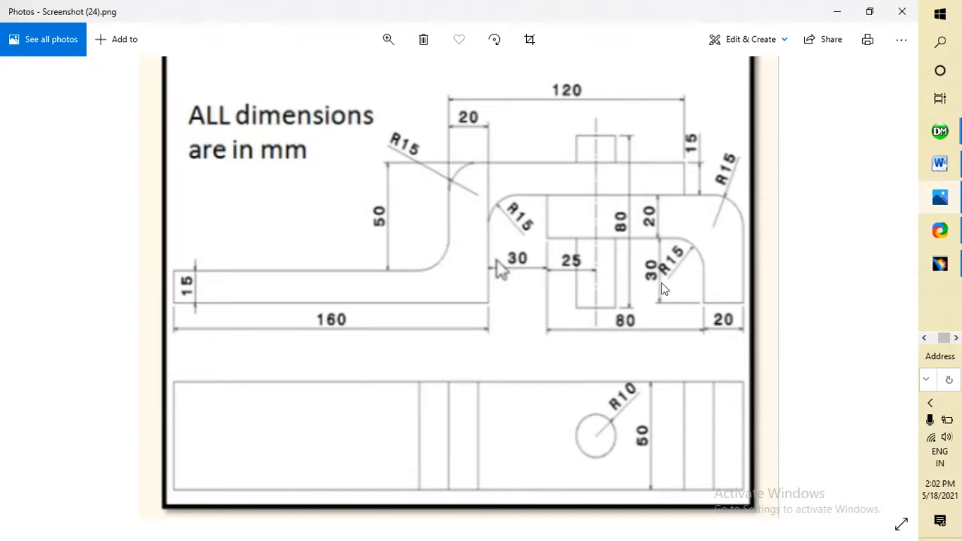
{"action": "left_click", "coordinate": [940, 263]}
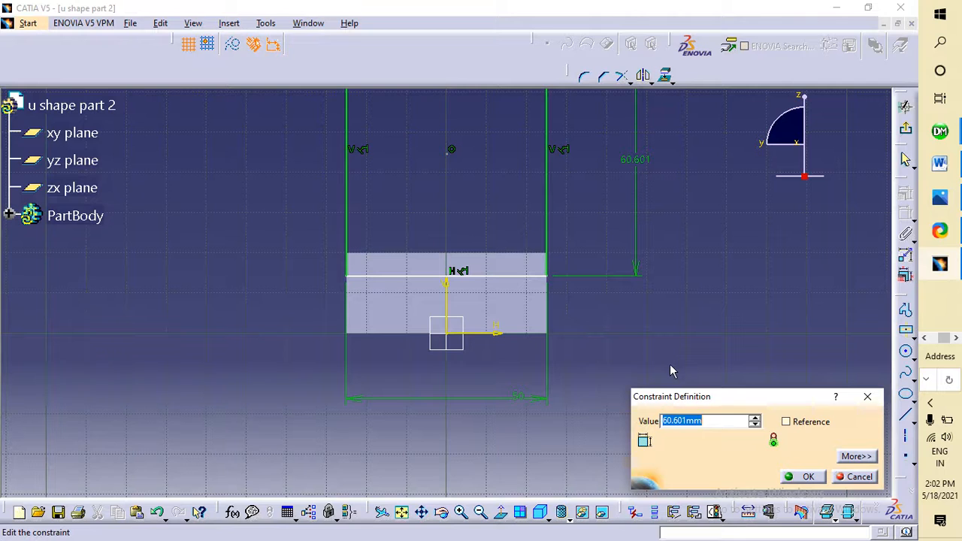
{"action": "type", "text": "30"}
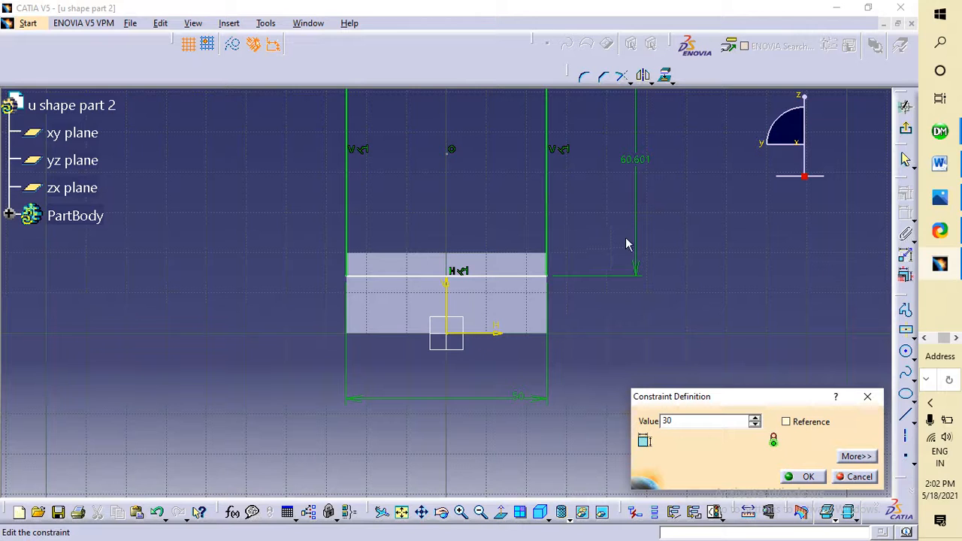
{"action": "left_click", "coordinate": [805, 476]}
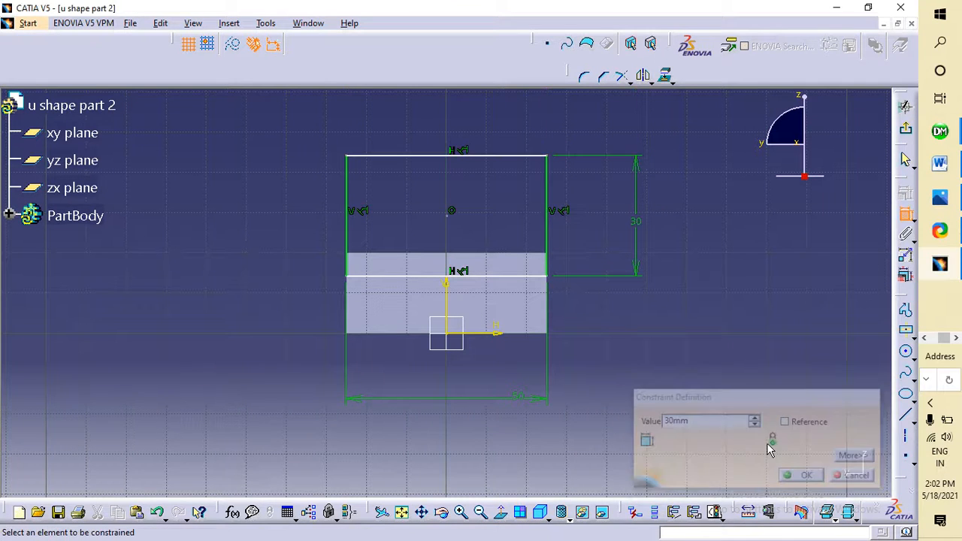
{"action": "left_click", "coordinate": [507, 279]}
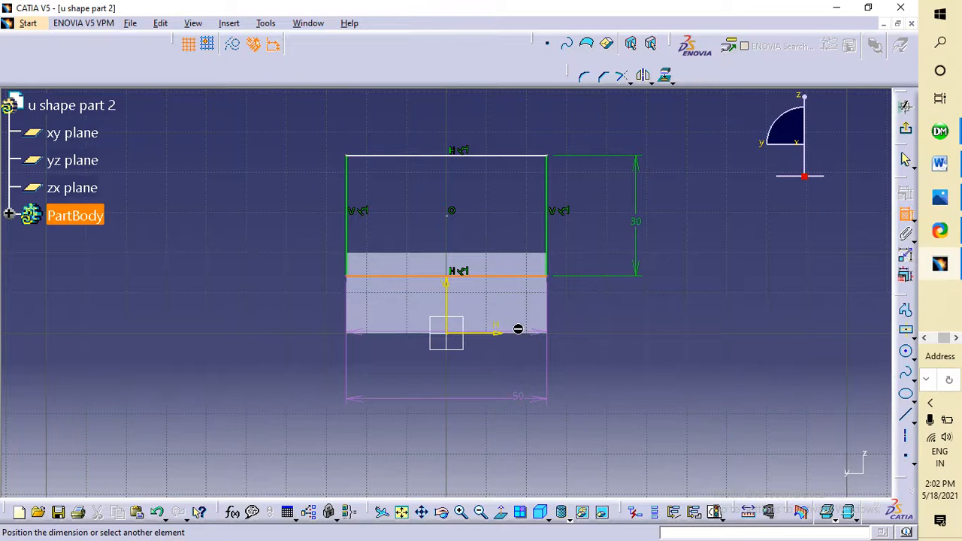
{"action": "left_click", "coordinate": [518, 396]}
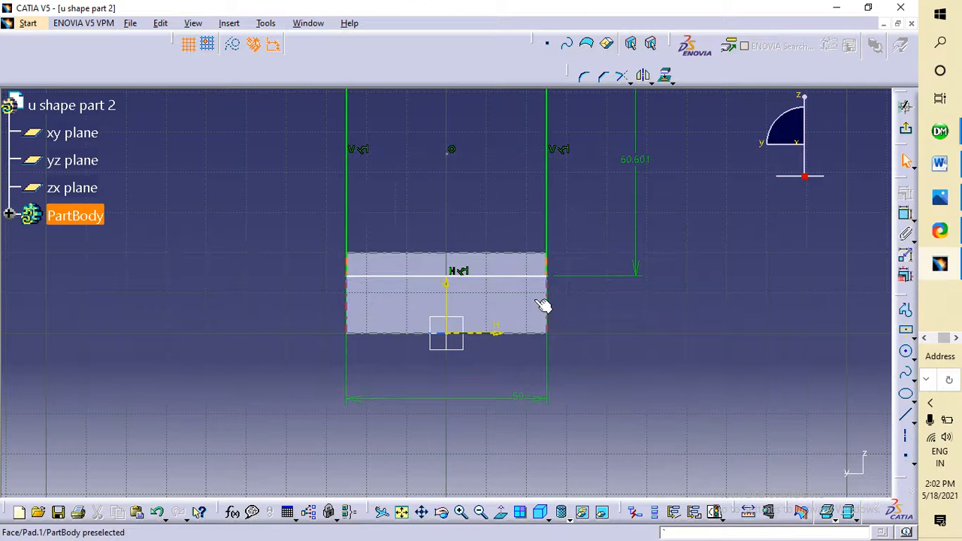
Make the rectangle's lower edge coincident with the lower edge of the block's end face.
{"action": "left_click", "coordinate": [519, 278]}
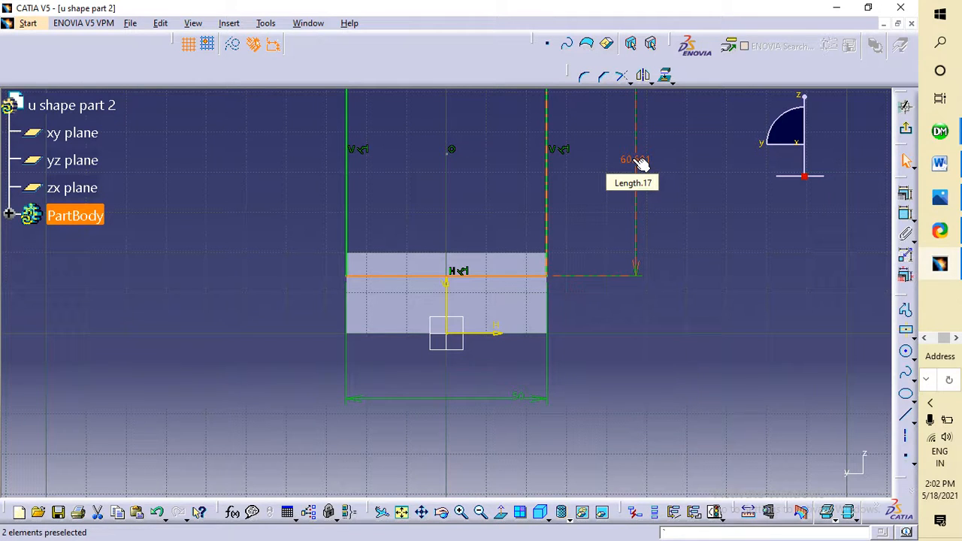
{"action": "left_click", "coordinate": [526, 332], "text": "ctrl"}
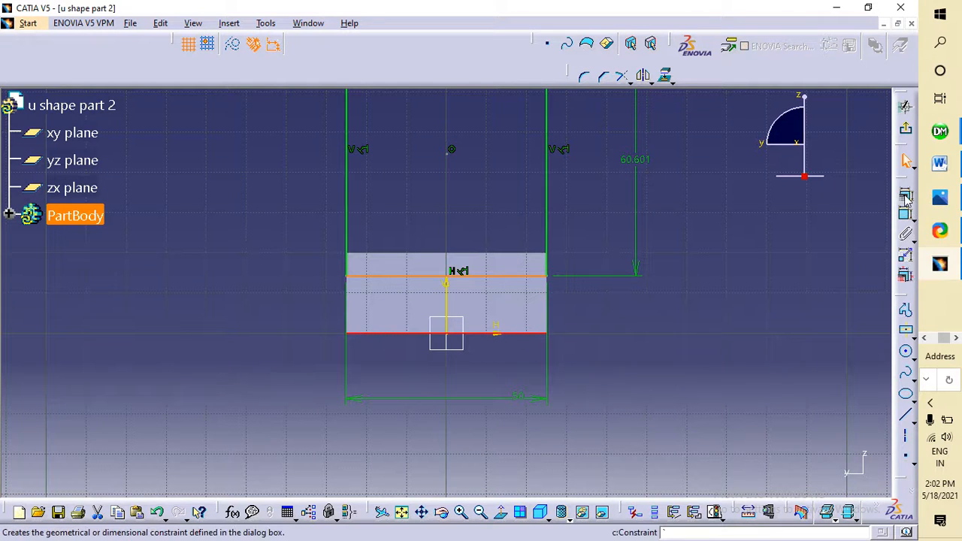
{"action": "left_click", "coordinate": [906, 193]}
{"action": "left_click", "coordinate": [837, 340]}
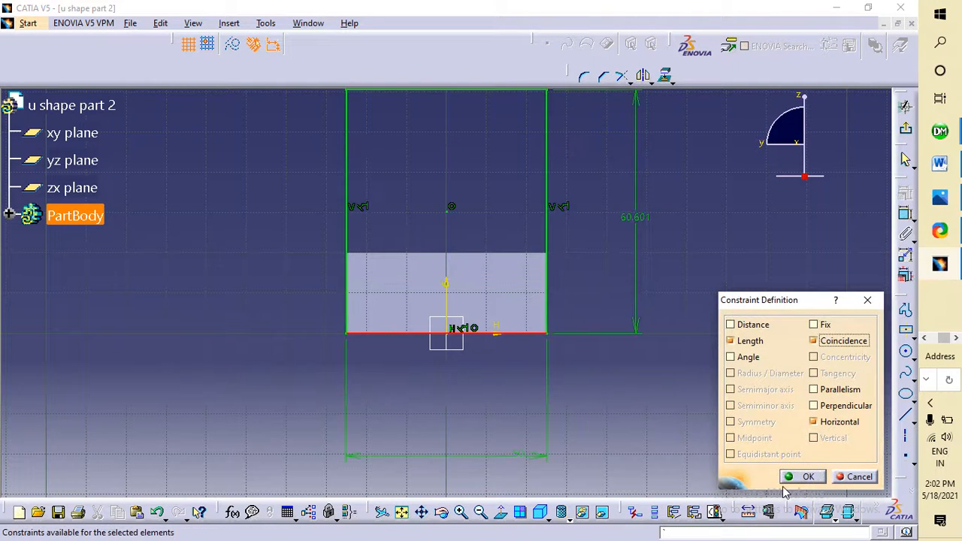
{"action": "left_click", "coordinate": [802, 476]}
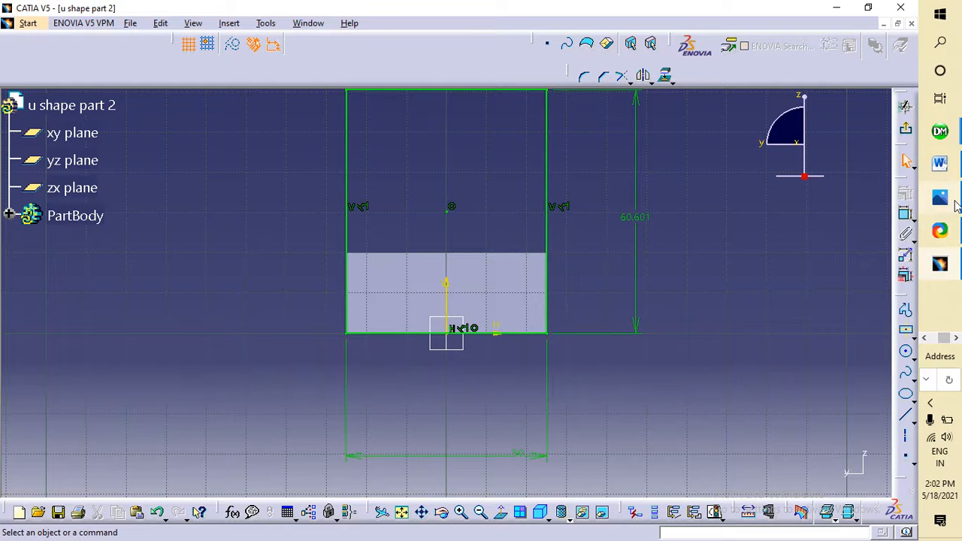
Set the rectangle's height to 50 mm after checking the dimensions in the Photos drawing.
{"action": "left_click", "coordinate": [953, 195]}
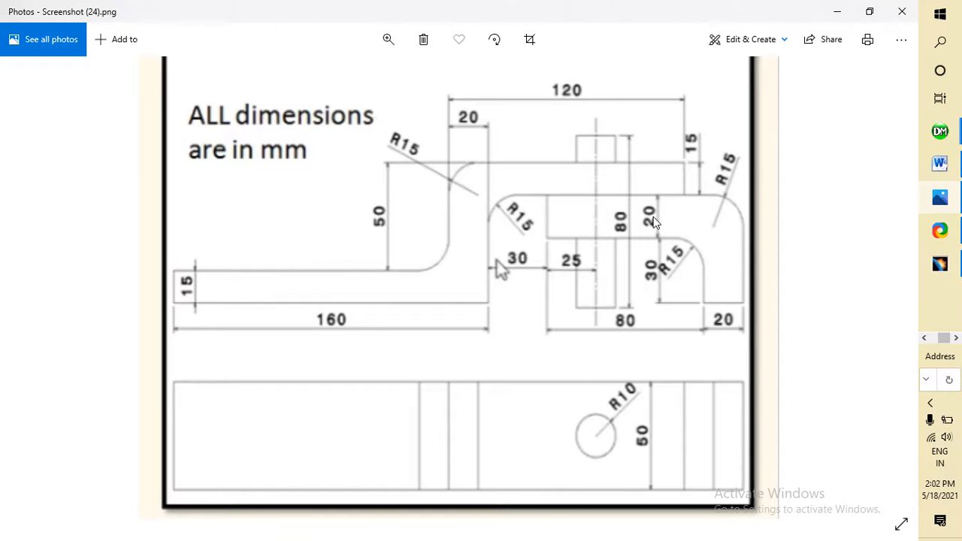
{"action": "left_click", "coordinate": [940, 263]}
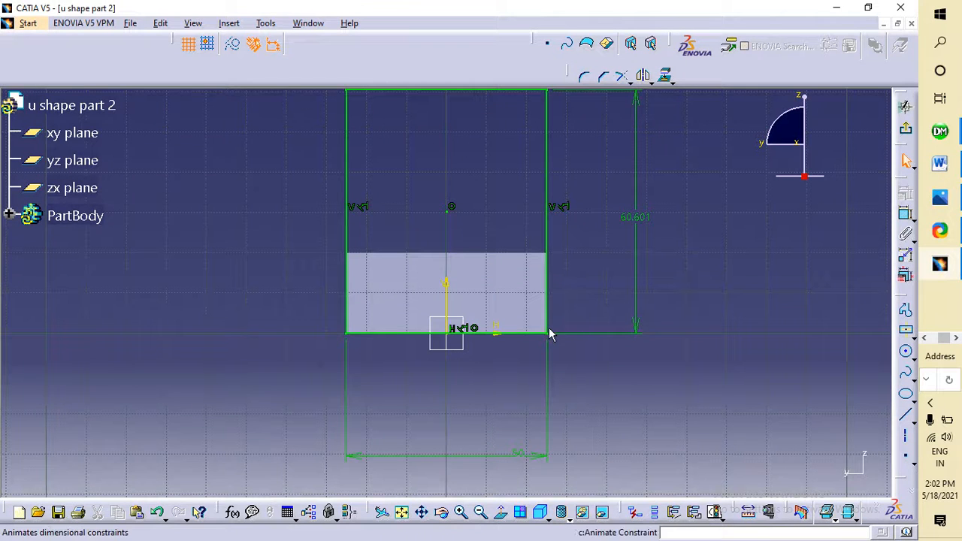
{"action": "double_click", "coordinate": [629, 220]}
{"action": "type", "text": "50mm"}
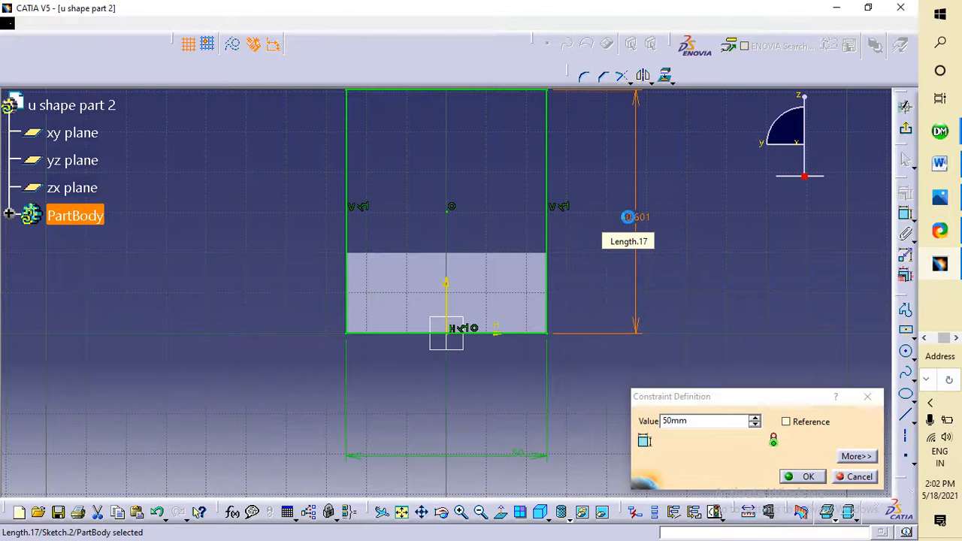
{"action": "key", "text": "Return"}
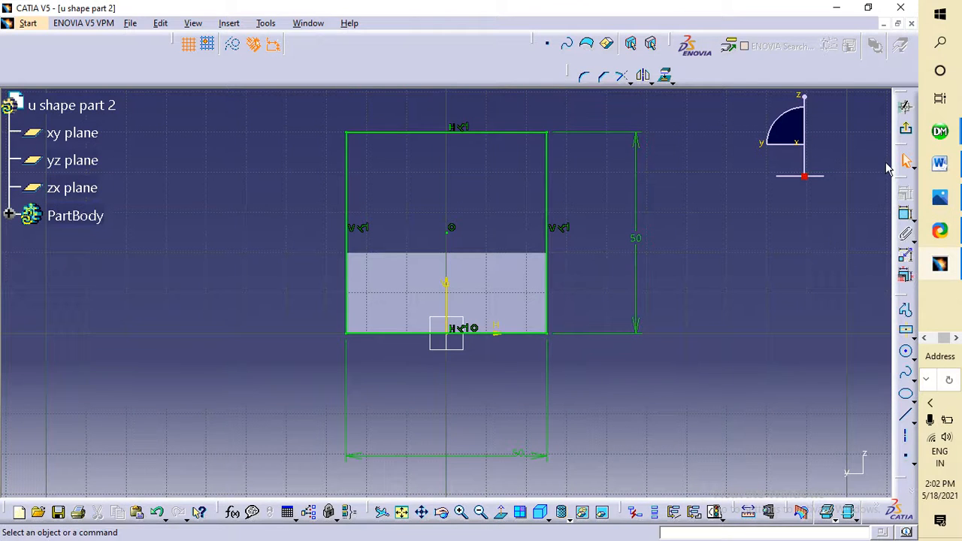
Exit and reopen the end-face sketch, and delete the coincidence constraint on the rectangle's lower edge.
{"action": "left_click", "coordinate": [905, 130]}
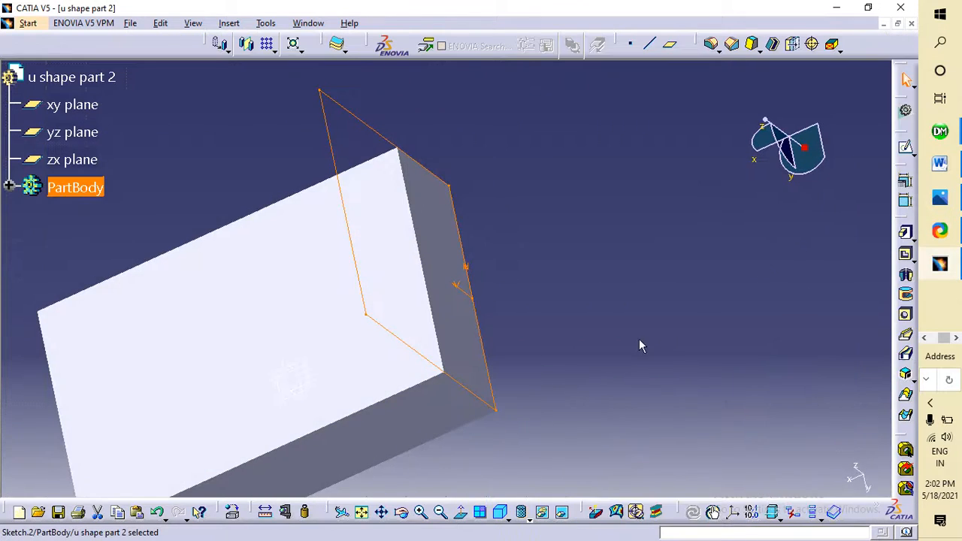
{"action": "middle_click_drag", "start_coordinate": [515, 305], "coordinate": [564, 202]}
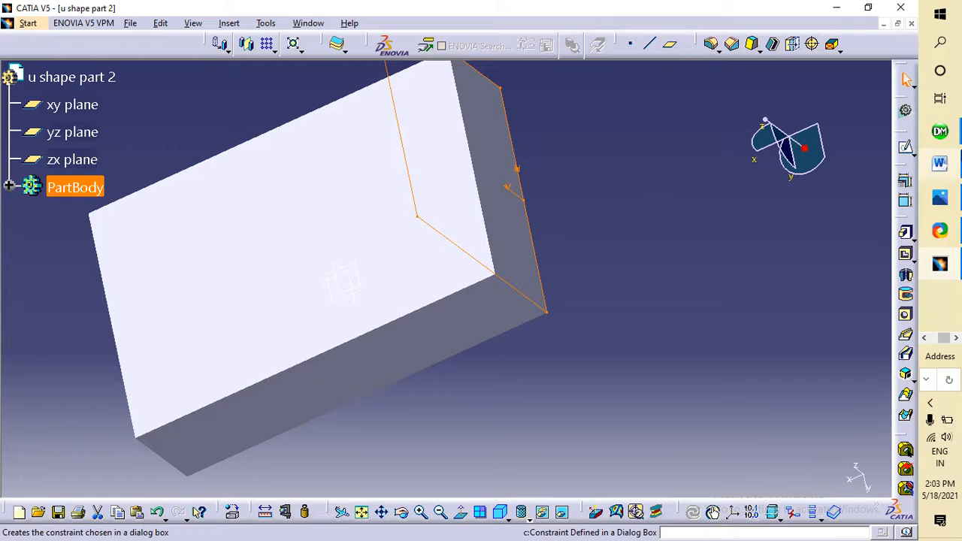
{"action": "left_click", "coordinate": [905, 147]}
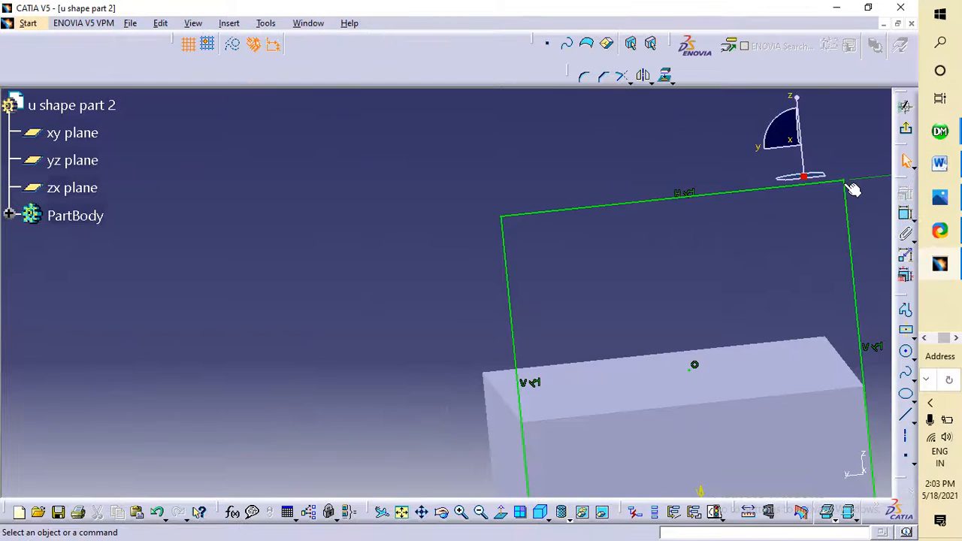
{"action": "mouse_move", "coordinate": [696, 244]}
{"action": "middle_mouse_down"}
{"action": "mouse_move", "coordinate": [594, 189]}
{"action": "mouse_move", "coordinate": [538, 115]}
{"action": "middle_mouse_up"}
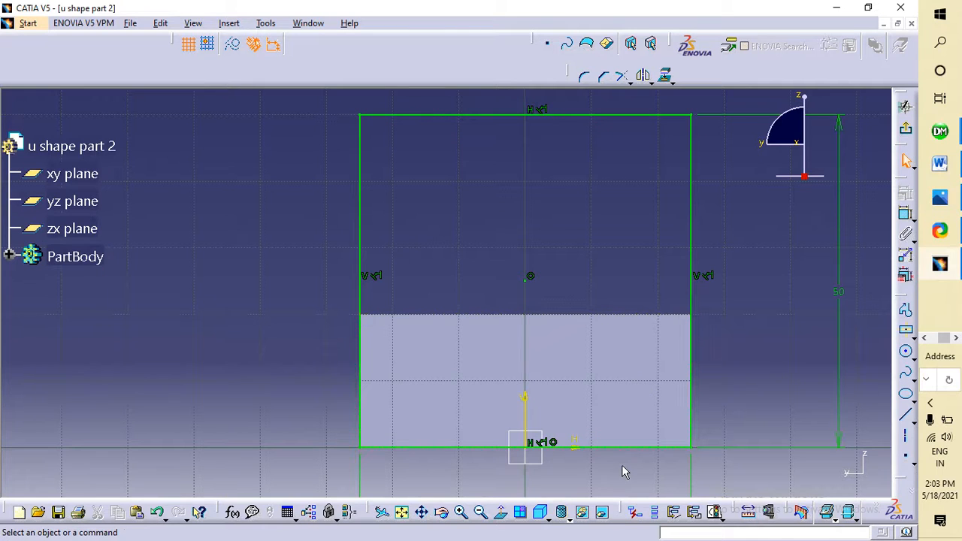
{"action": "right_click", "coordinate": [552, 446]}
{"action": "left_click", "coordinate": [591, 406]}
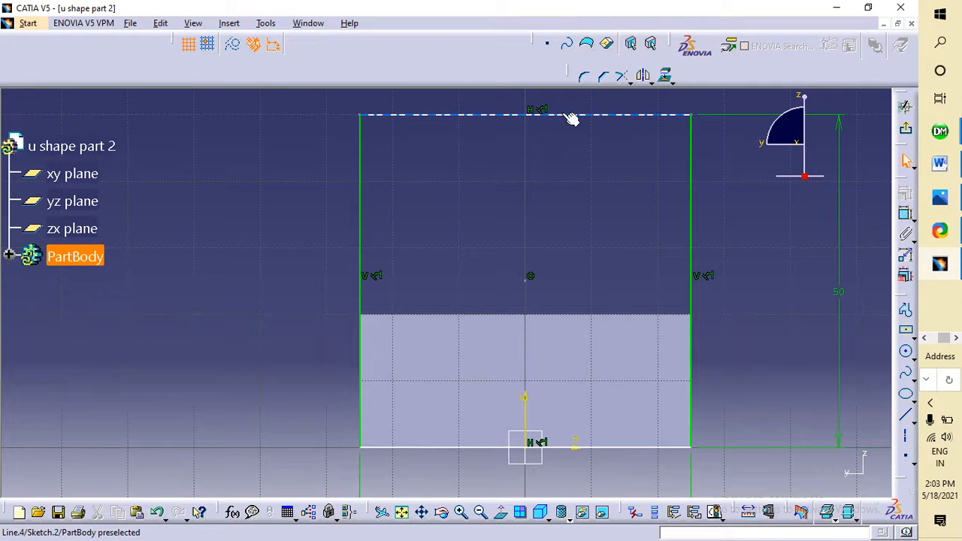
Move the rectangle down and make its upper edge coincident with the upper edge of the block's end face.
{"action": "mouse_move", "coordinate": [572, 119]}
{"action": "left_mouse_down"}
{"action": "mouse_move", "coordinate": [563, 118]}
{"action": "mouse_move", "coordinate": [585, 315]}
{"action": "mouse_move", "coordinate": [586, 274]}
{"action": "left_mouse_up"}
{"action": "left_click", "coordinate": [600, 273]}
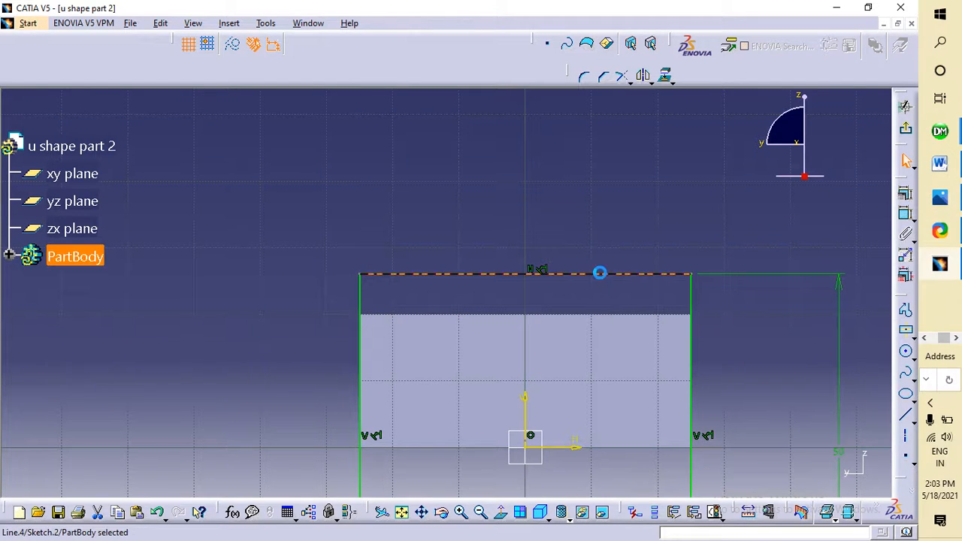
{"action": "left_click", "coordinate": [593, 316], "text": "ctrl"}
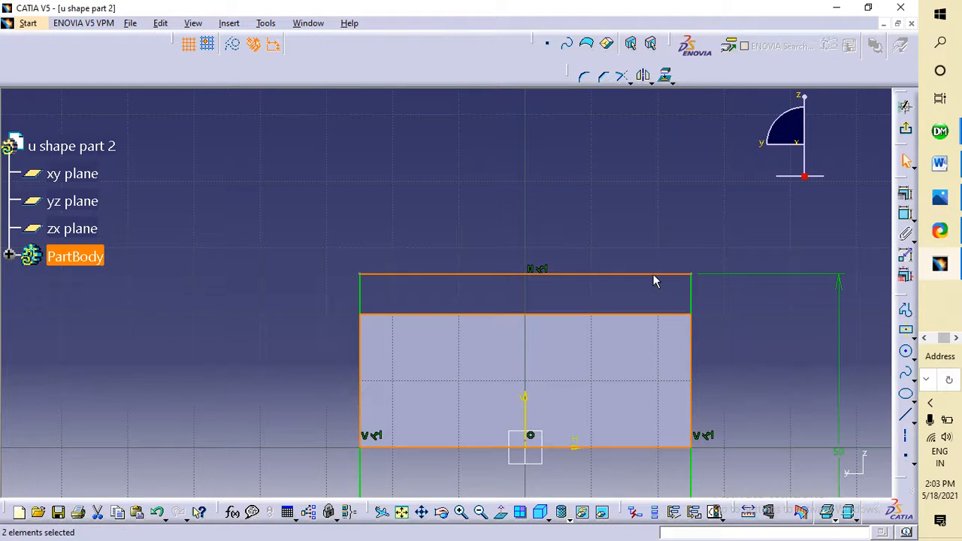
{"action": "left_click", "coordinate": [733, 186]}
{"action": "left_click", "coordinate": [639, 317]}
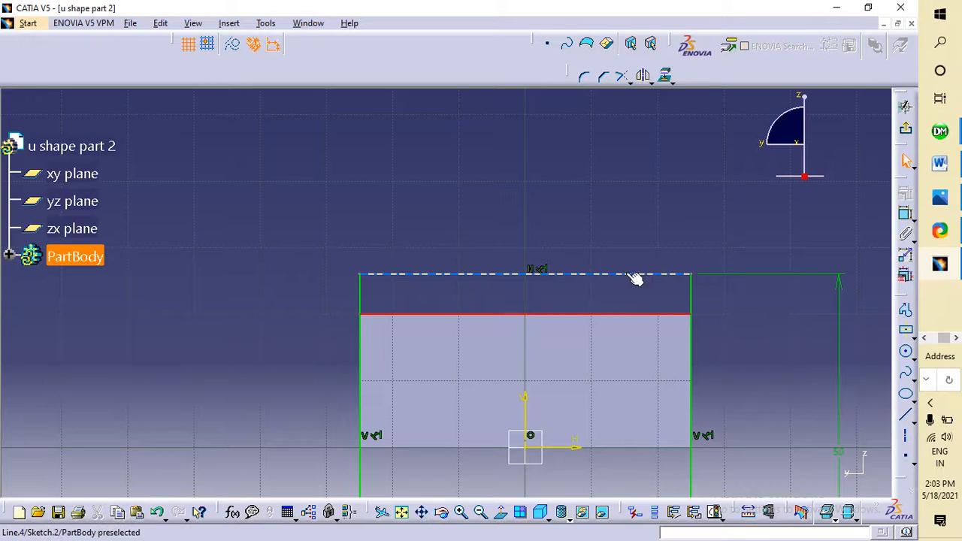
{"action": "left_click", "coordinate": [624, 274], "text": "ctrl"}
{"action": "left_click", "coordinate": [906, 194]}
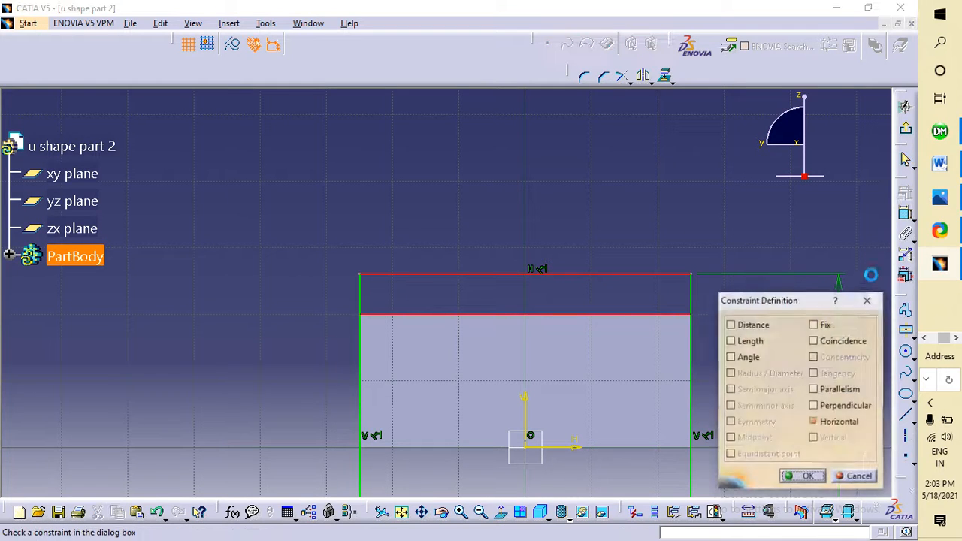
{"action": "left_click", "coordinate": [814, 340]}
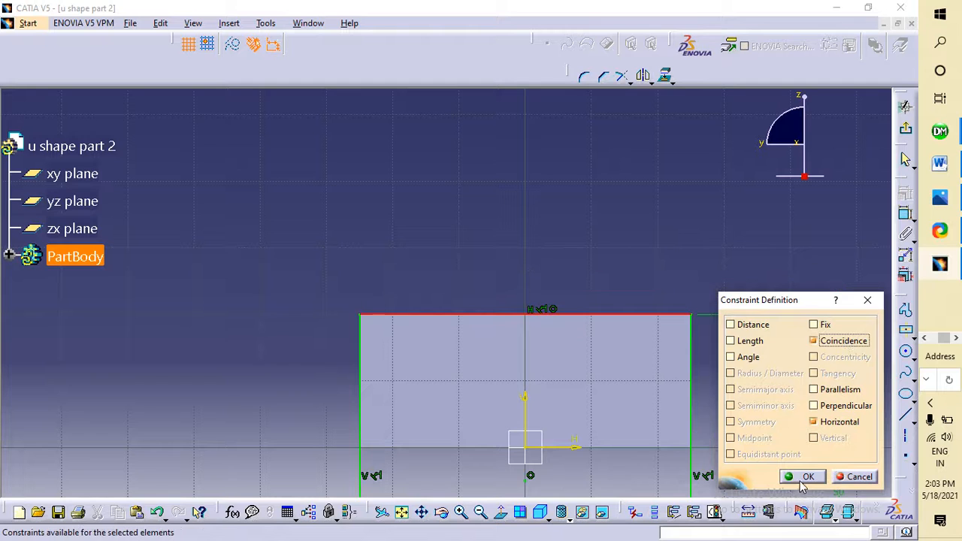
{"action": "left_click", "coordinate": [804, 484]}
Exit the sketch and pad the 50 × 50 mm rectangle by 20 mm after checking the leg thickness in the Photos drawing.
{"action": "middle_click_drag", "start_coordinate": [509, 232], "coordinate": [477, 163]}
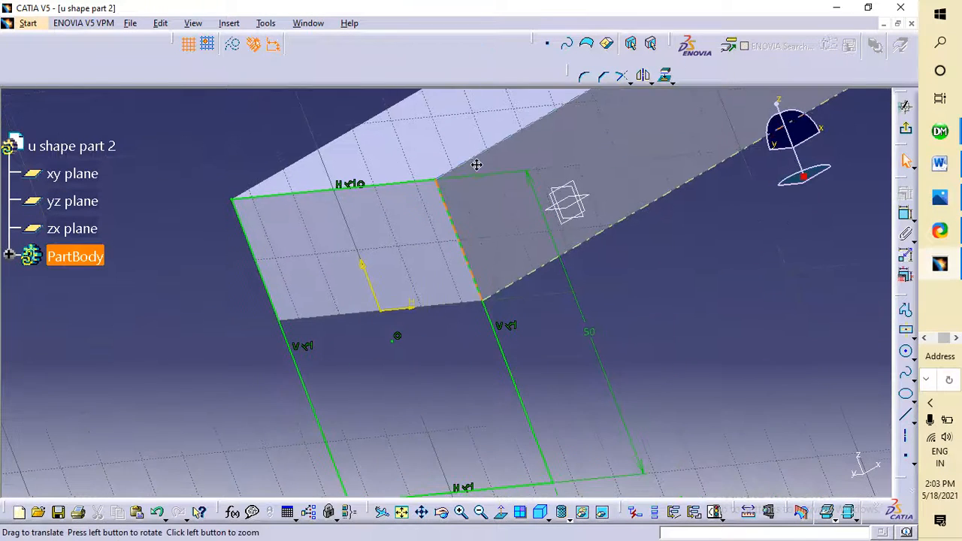
{"action": "mouse_move", "coordinate": [744, 296]}
{"action": "middle_mouse_down"}
{"action": "mouse_move", "coordinate": [743, 285]}
{"action": "mouse_move", "coordinate": [747, 368]}
{"action": "middle_mouse_up"}
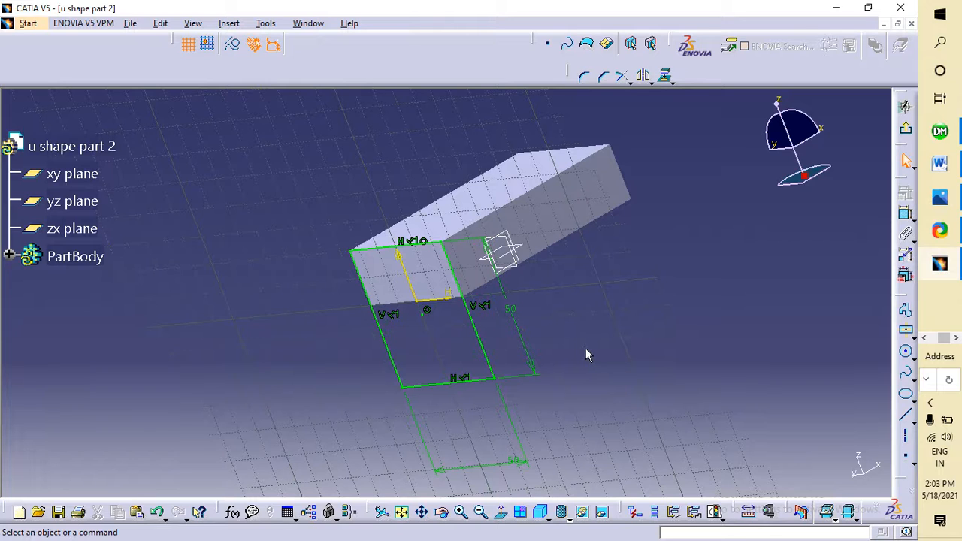
{"action": "left_click", "coordinate": [907, 131]}
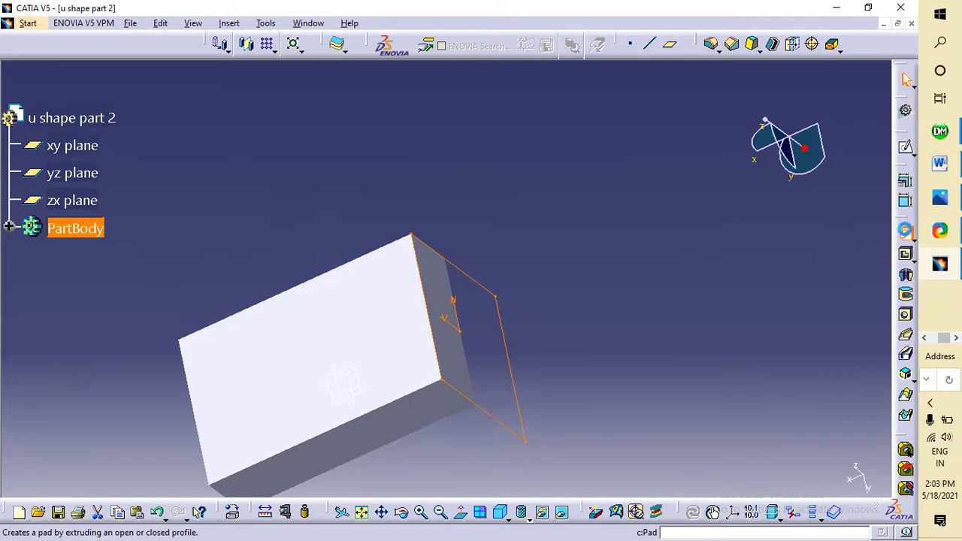
{"action": "left_click", "coordinate": [906, 232]}
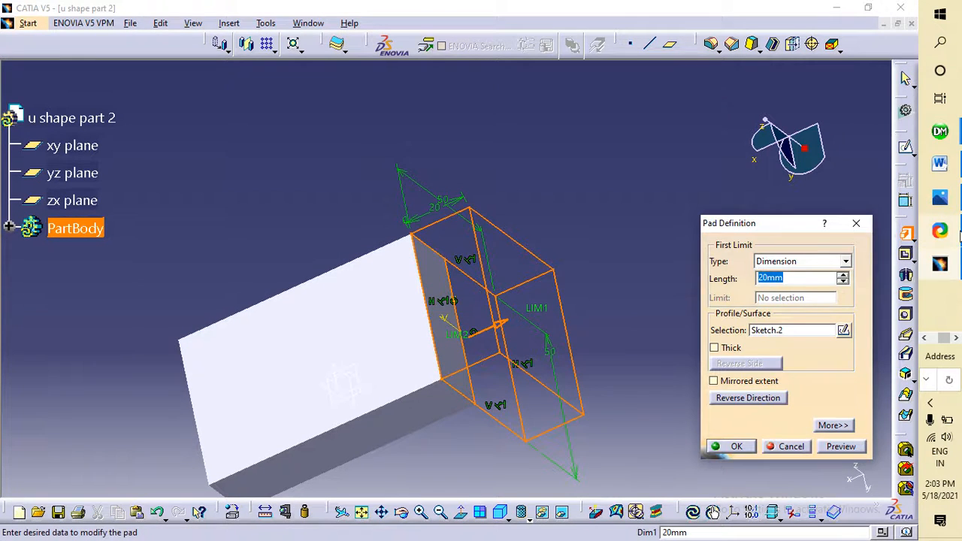
{"action": "left_click", "coordinate": [940, 197]}
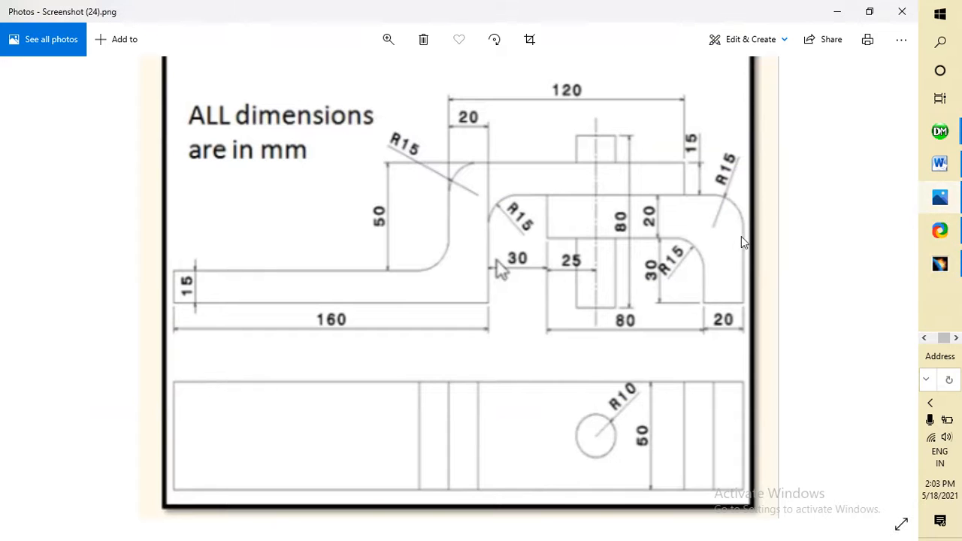
{"action": "left_click", "coordinate": [939, 263]}
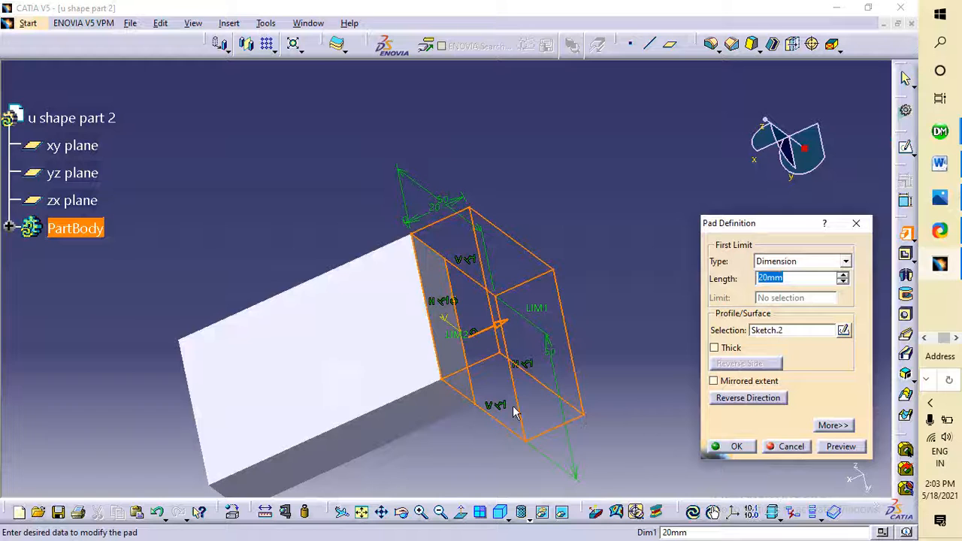
{"action": "left_click", "coordinate": [738, 446]}
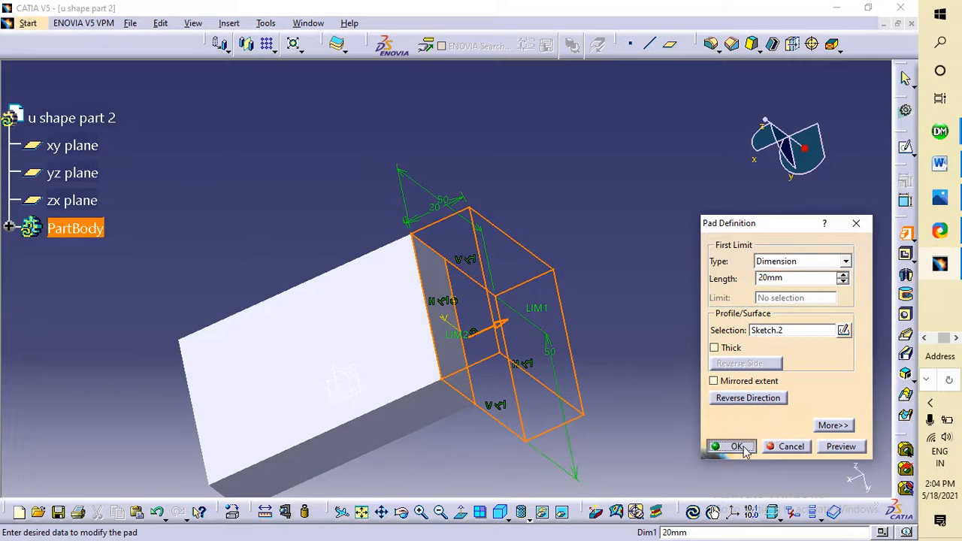
Examine the padded end leg and its inner corner with the block from several sides.
{"action": "middle_click_drag", "start_coordinate": [612, 308], "coordinate": [606, 373]}
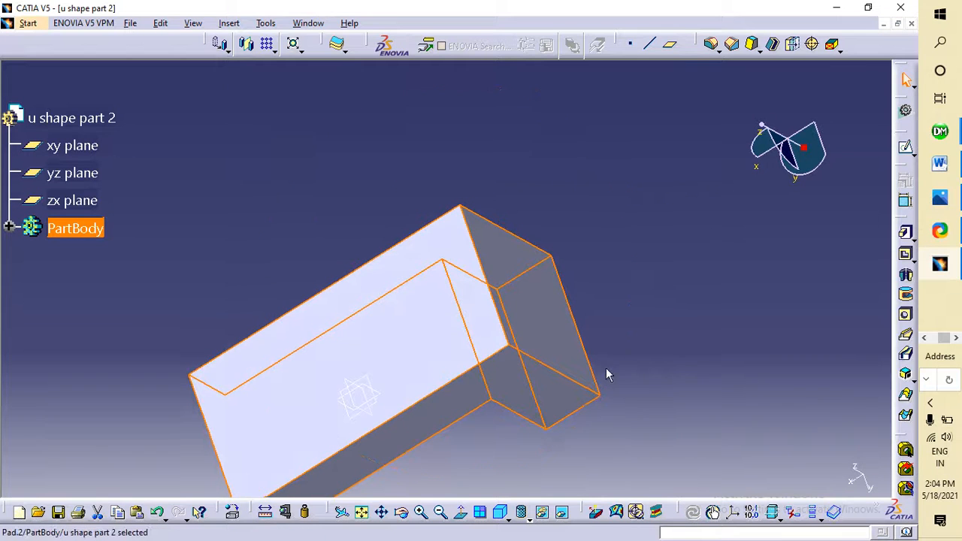
{"action": "middle_click_drag", "start_coordinate": [385, 391], "coordinate": [429, 182]}
{"action": "middle_click_drag", "start_coordinate": [800, 259], "coordinate": [453, 76]}
{"action": "left_click", "coordinate": [696, 234]}
{"action": "middle_click_drag", "start_coordinate": [576, 286], "coordinate": [483, 301]}
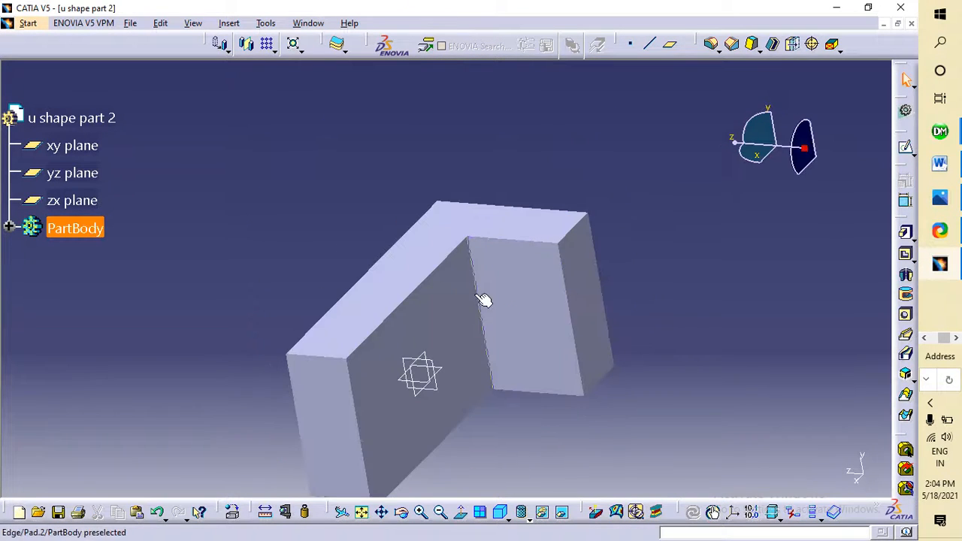
Fillet the vertical inner corner edge between the block and the leg with a 15 mm radius, checking the radius in the Photos drawing.
{"action": "left_click", "coordinate": [485, 275]}
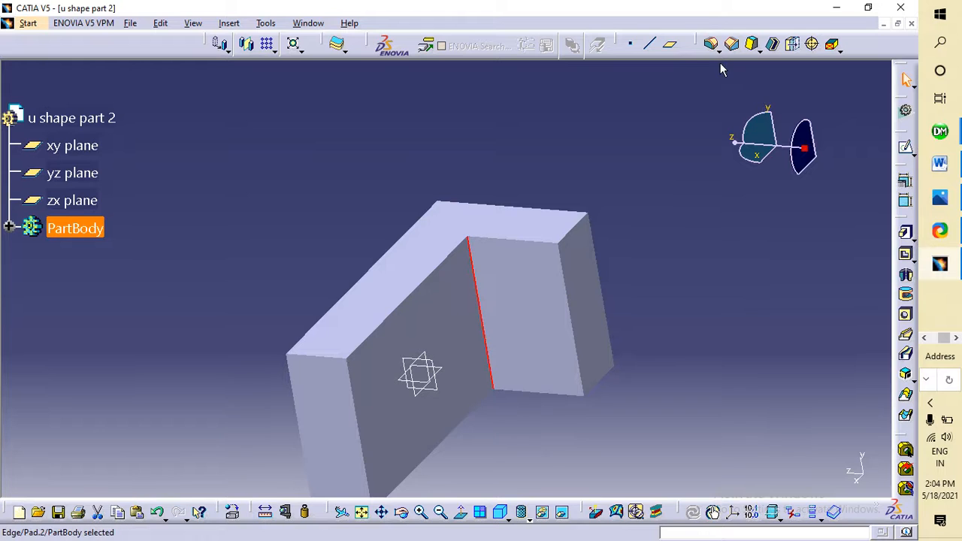
{"action": "left_click", "coordinate": [712, 44]}
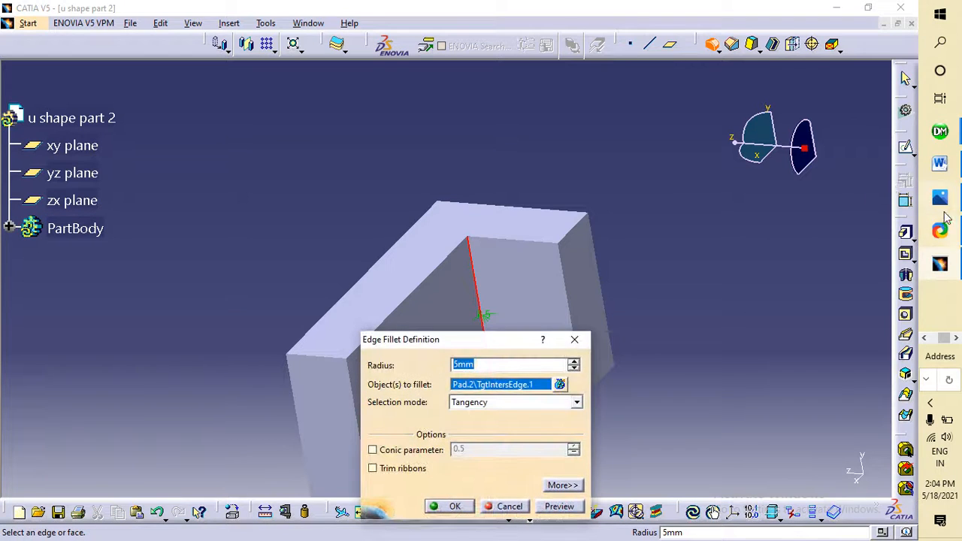
{"action": "left_click", "coordinate": [949, 203]}
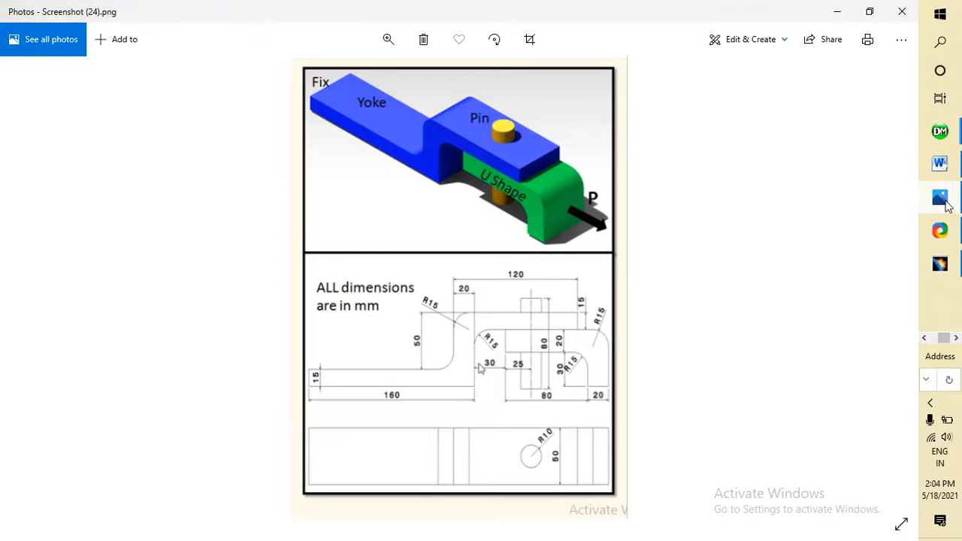
{"action": "left_click", "coordinate": [948, 203]}
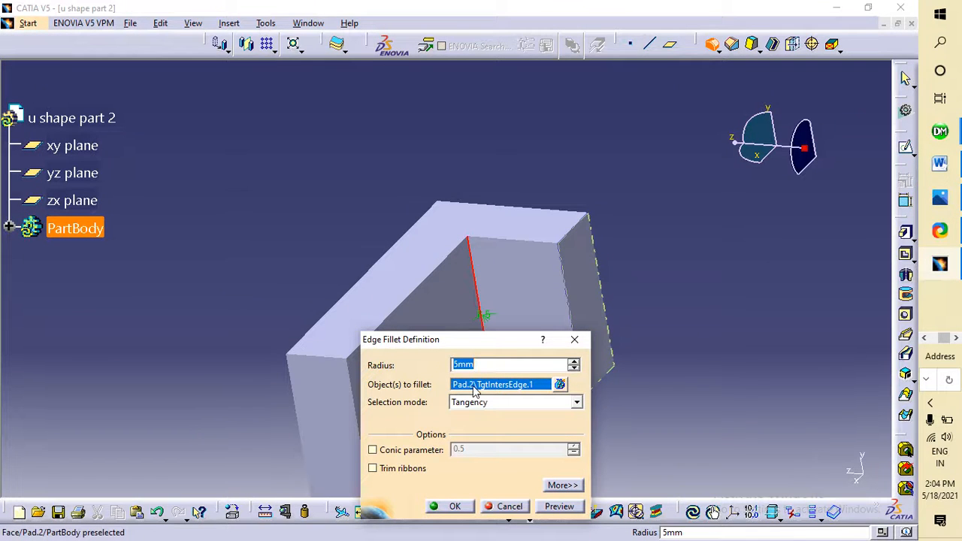
{"action": "type", "text": "15"}
{"action": "key", "text": "Return"}
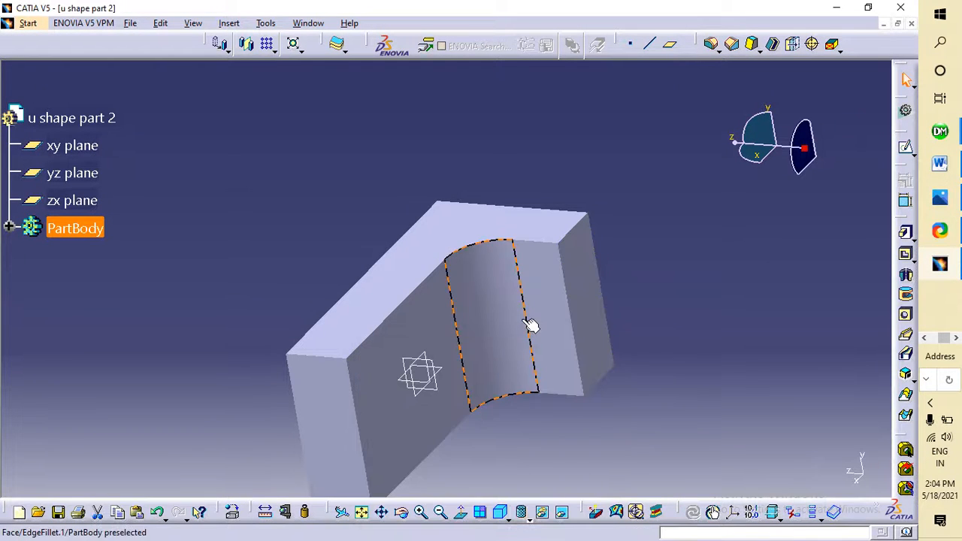
Round the outer corner edge where the block meets the leg with a 15 mm edge fillet.
{"action": "middle_click_drag", "start_coordinate": [689, 226], "coordinate": [436, 368]}
{"action": "middle_click_drag", "start_coordinate": [487, 236], "coordinate": [503, 365]}
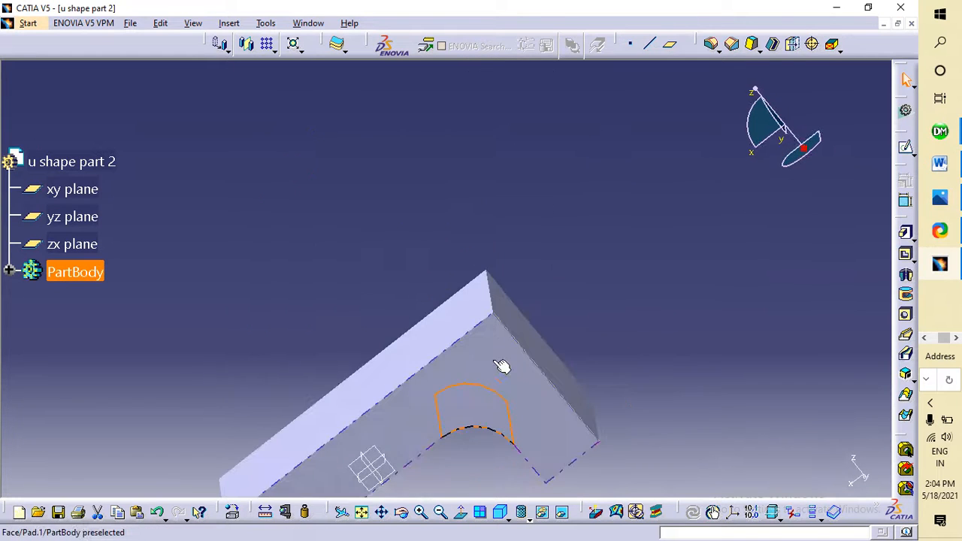
{"action": "left_click", "coordinate": [489, 278]}
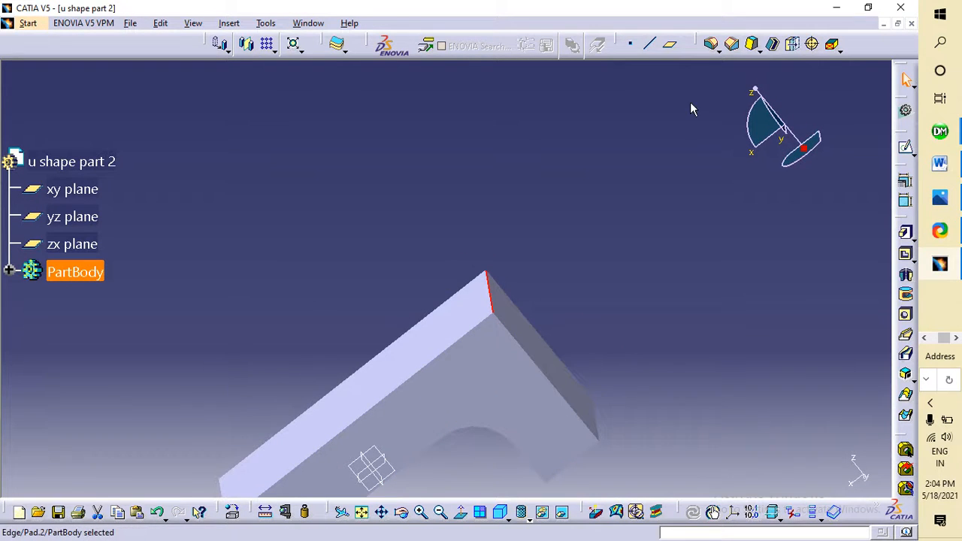
{"action": "left_click", "coordinate": [711, 44]}
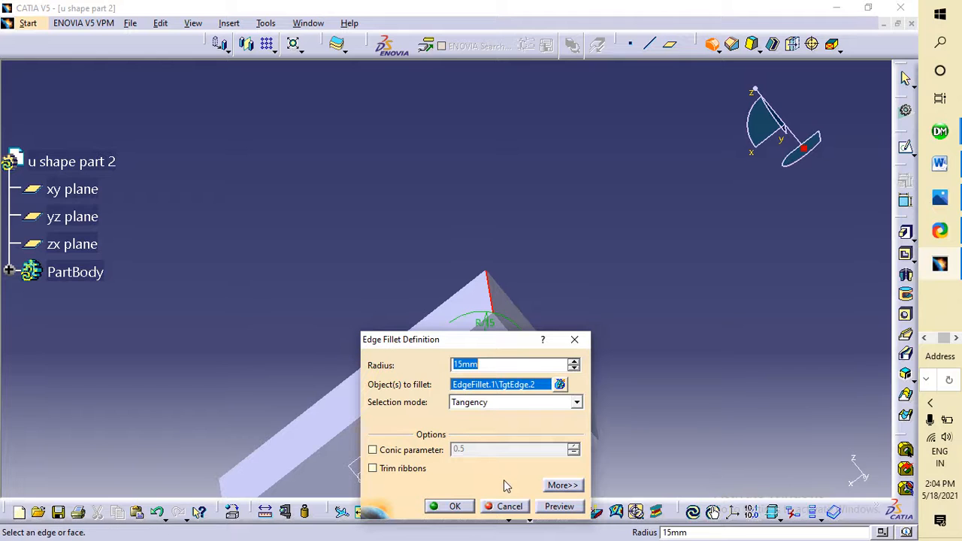
{"action": "left_click", "coordinate": [450, 506]}
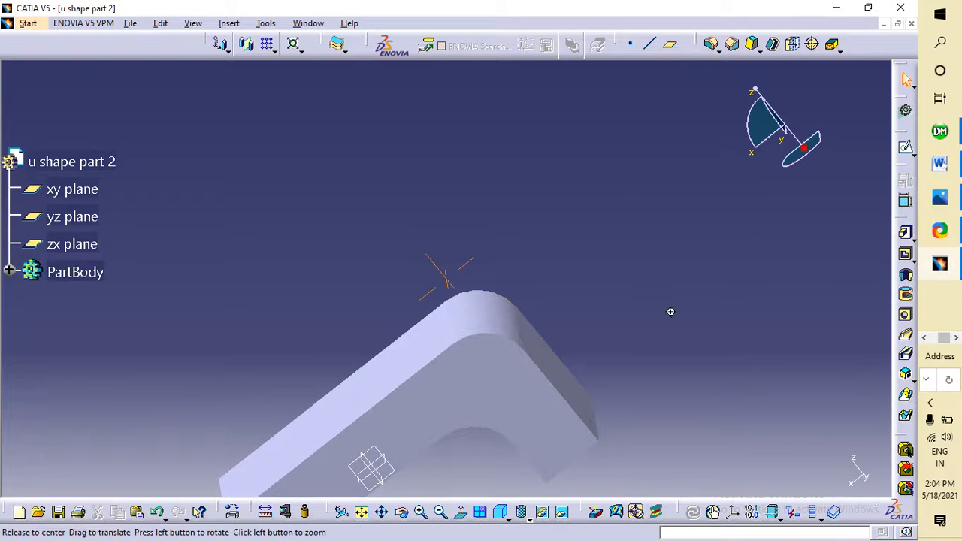
{"action": "middle_click_drag", "start_coordinate": [670, 311], "coordinate": [517, 237]}
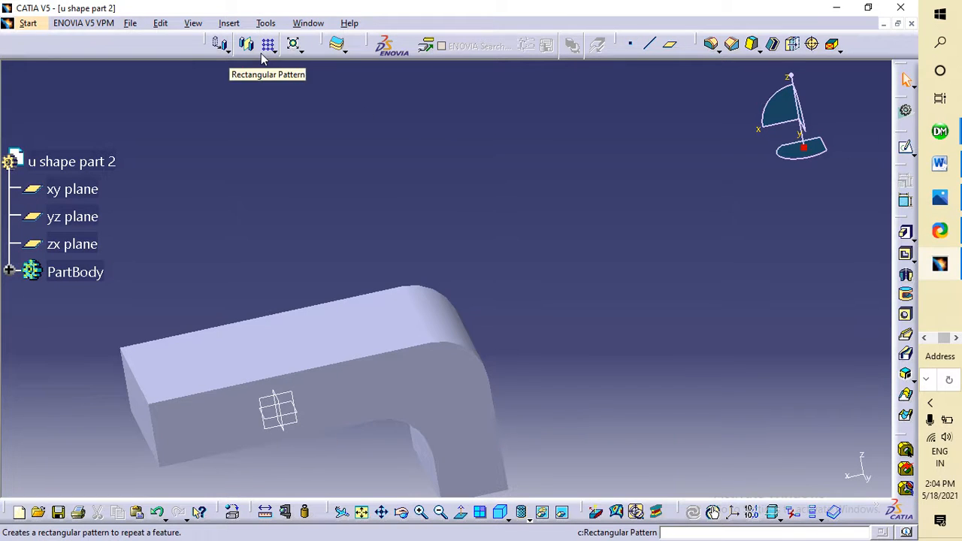
Save the part in Documents as a CATPart named "u shape part 2".
{"action": "left_click", "coordinate": [30, 23]}
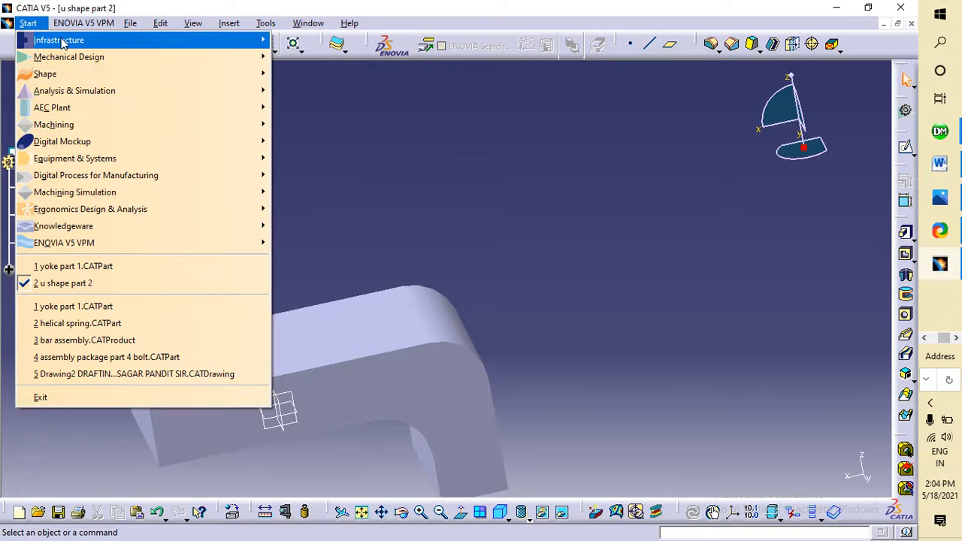
{"action": "left_click", "coordinate": [129, 25]}
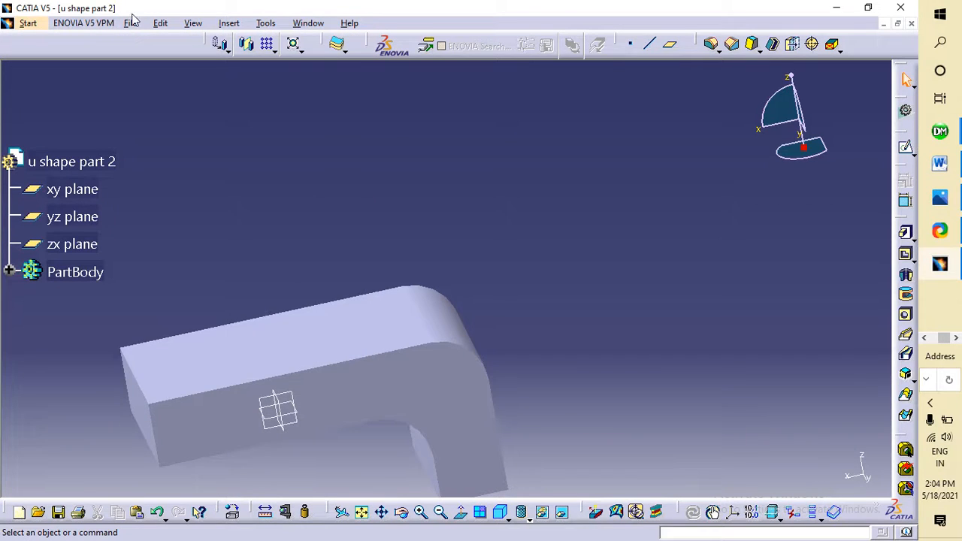
{"action": "left_click", "coordinate": [130, 23]}
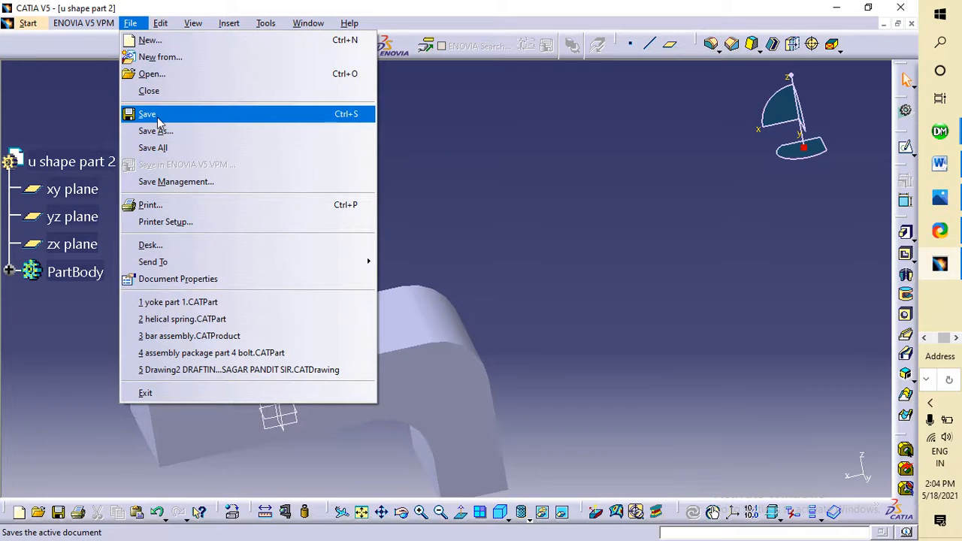
{"action": "left_click", "coordinate": [157, 118]}
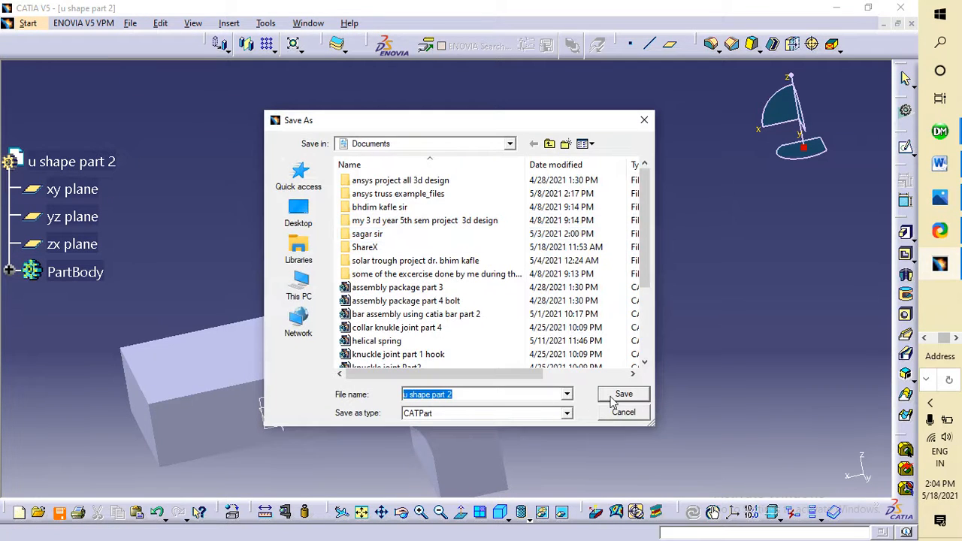
{"action": "left_click", "coordinate": [624, 394]}
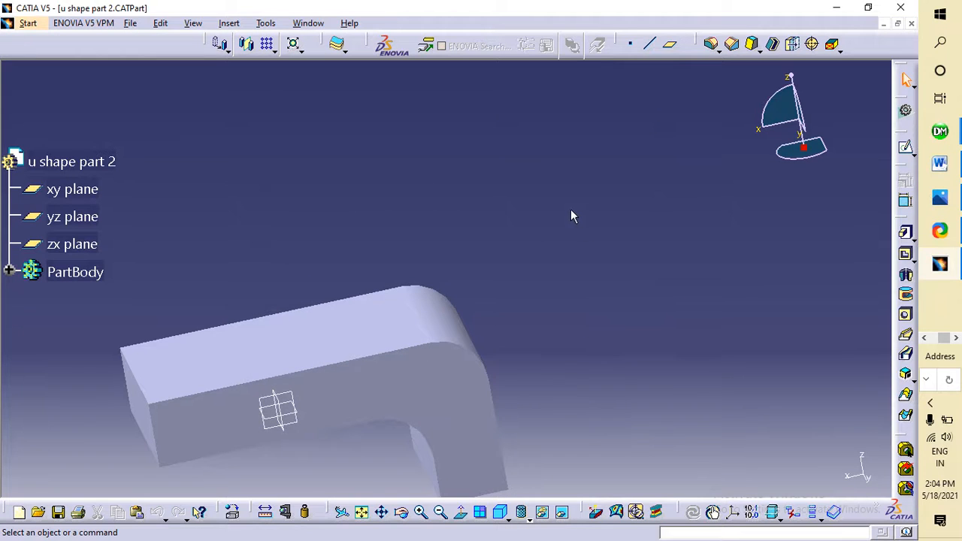
Create a new Part Design part named "pin 3 of clevish pin mechanism", maximize its window and delete its geometrical set.
{"action": "left_click", "coordinate": [898, 24]}
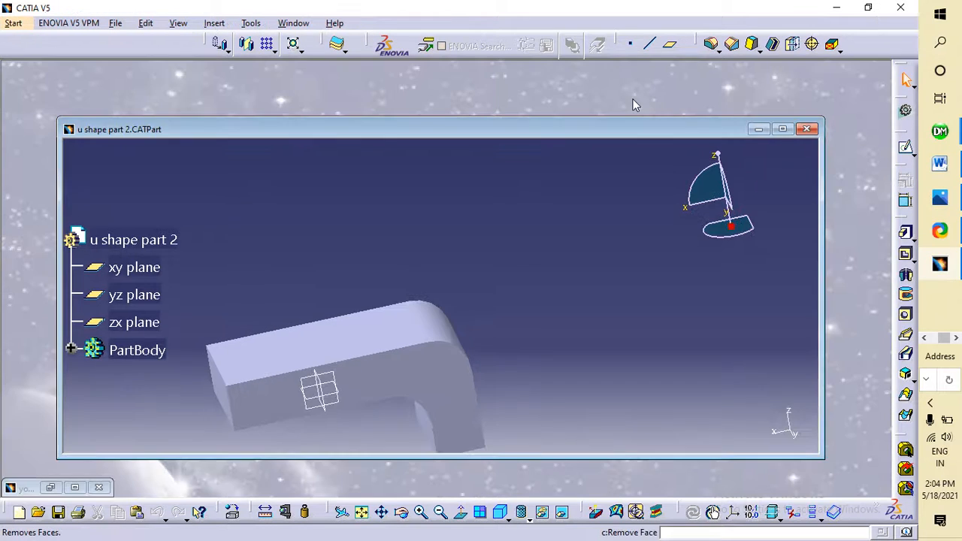
{"action": "left_click", "coordinate": [13, 23]}
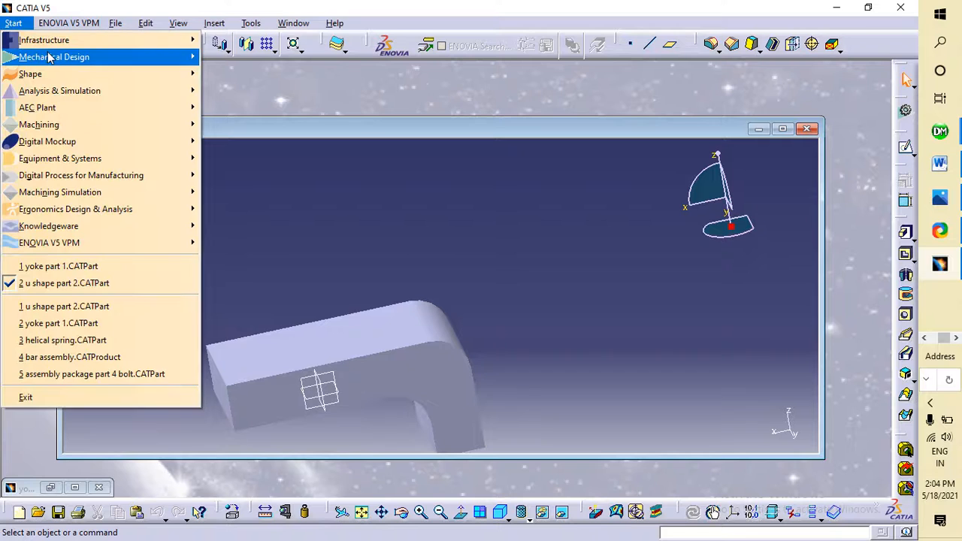
{"action": "mouse_move", "coordinate": [57, 59]}
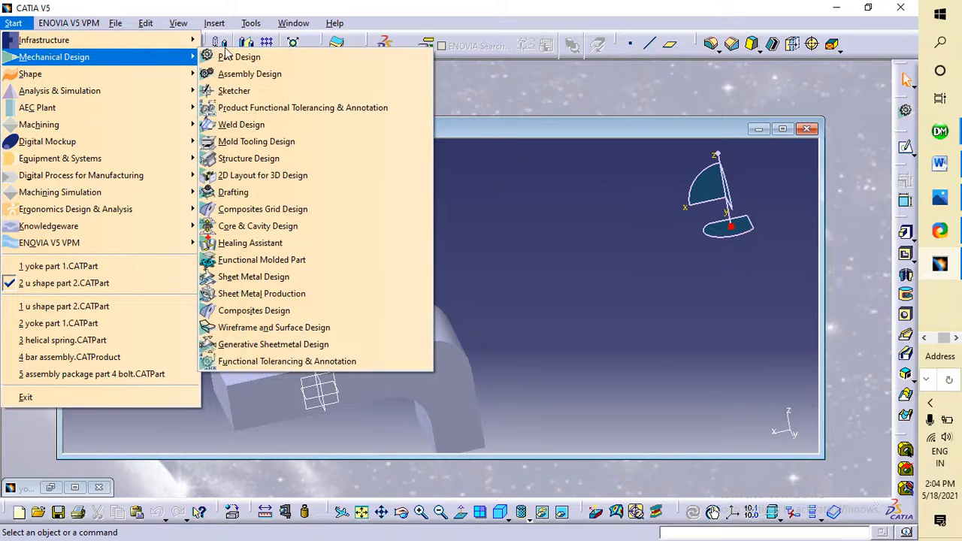
{"action": "left_click", "coordinate": [227, 55]}
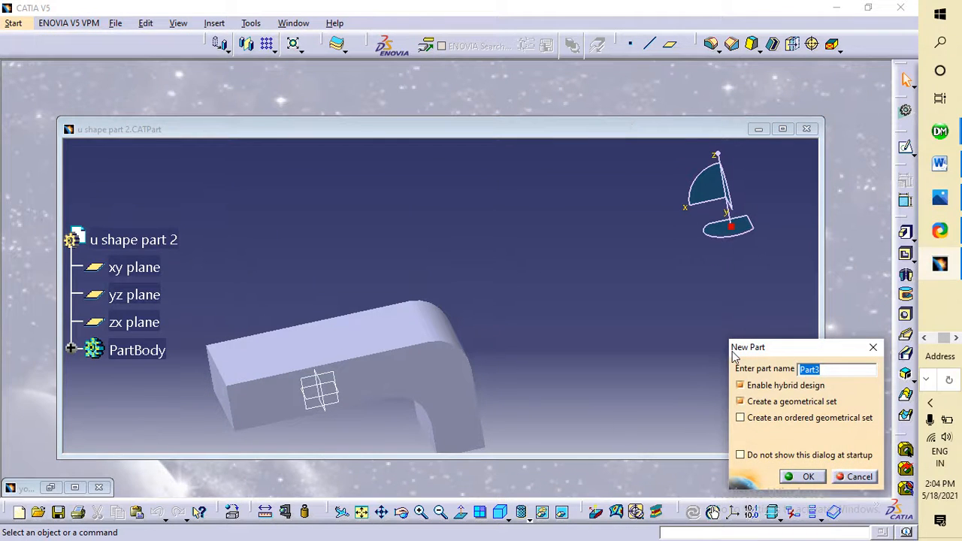
{"action": "type", "text": "pin 3 of clevish pi"}
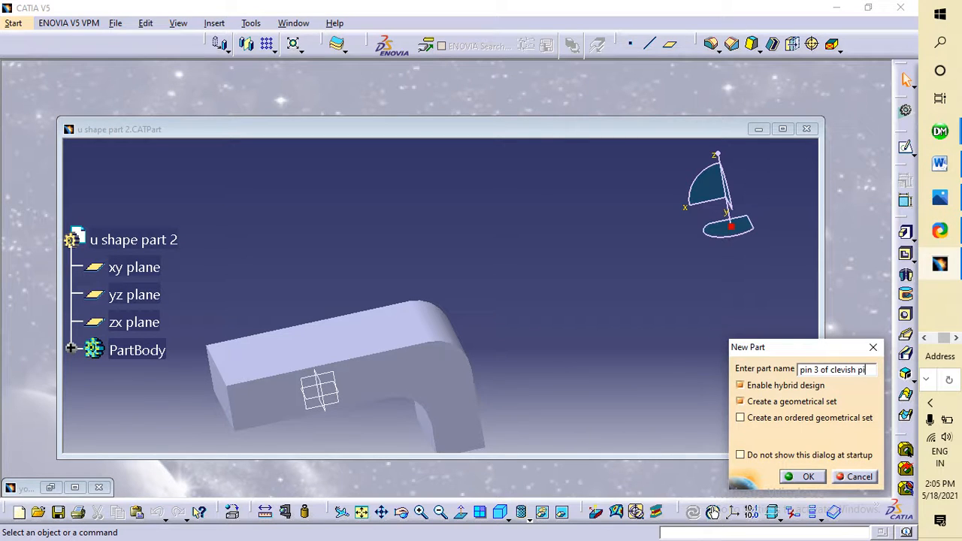
{"action": "type", "text": "mechanism"}
{"action": "key", "text": "Return"}
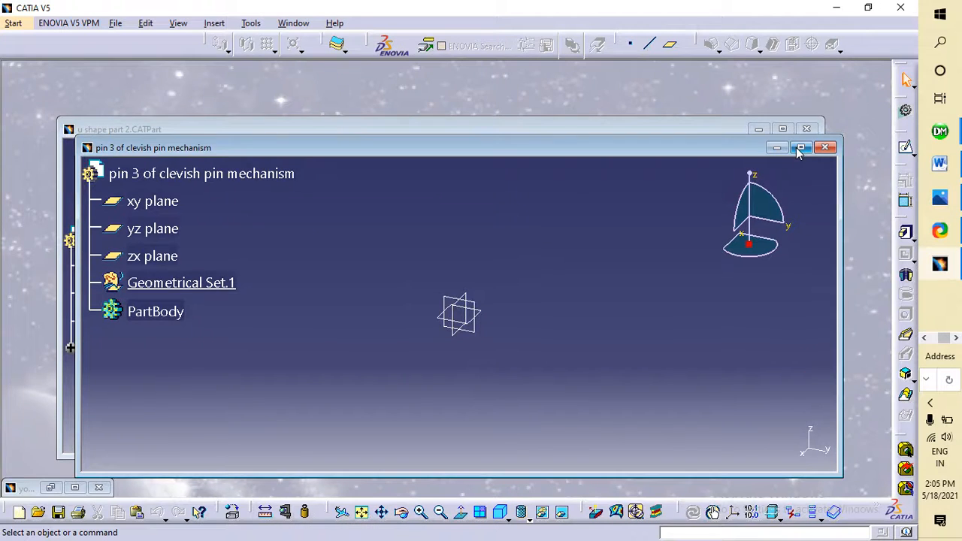
{"action": "left_click", "coordinate": [801, 147]}
{"action": "right_click", "coordinate": [105, 186]}
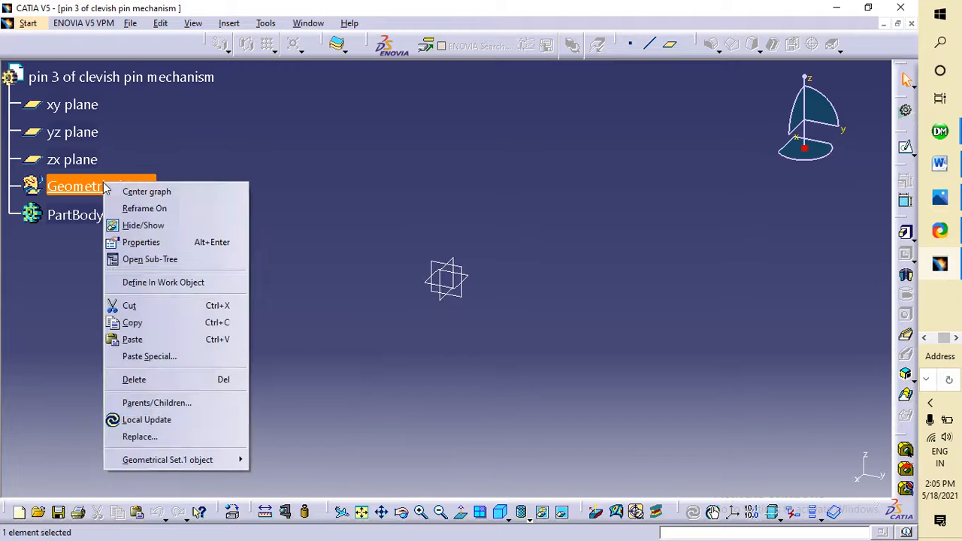
{"action": "left_click", "coordinate": [136, 380]}
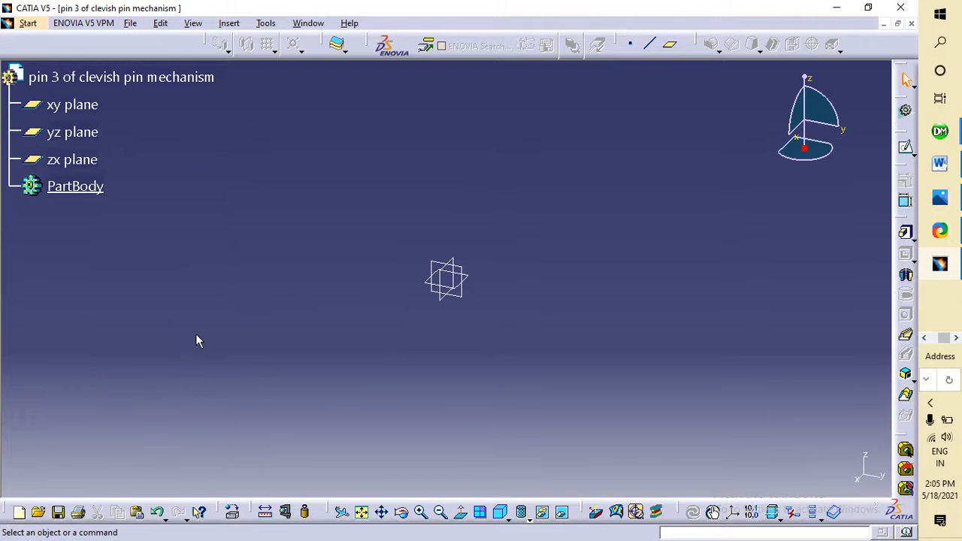
Sketch a circle about 41 mm in diameter on the xy plane, centred on the origin.
{"action": "left_click", "coordinate": [69, 105]}
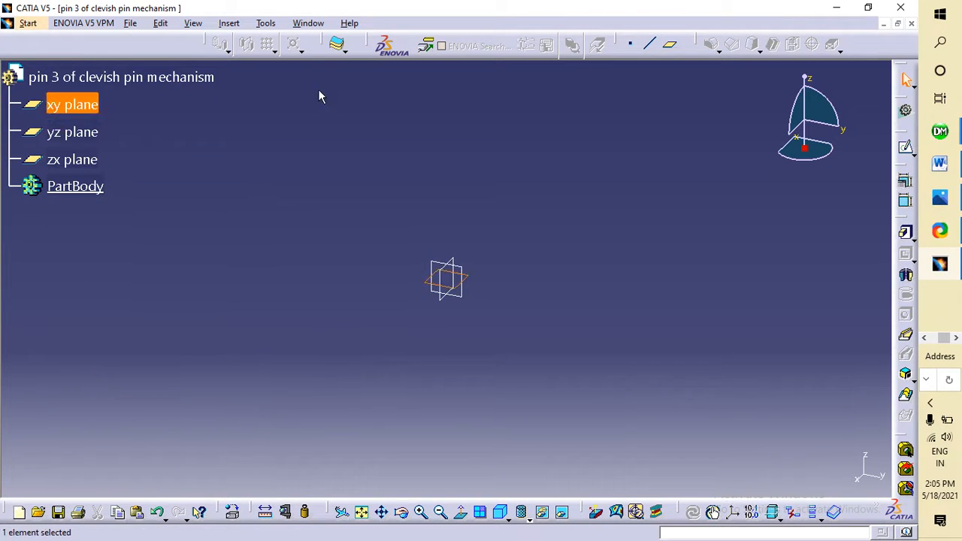
{"action": "left_click", "coordinate": [905, 151]}
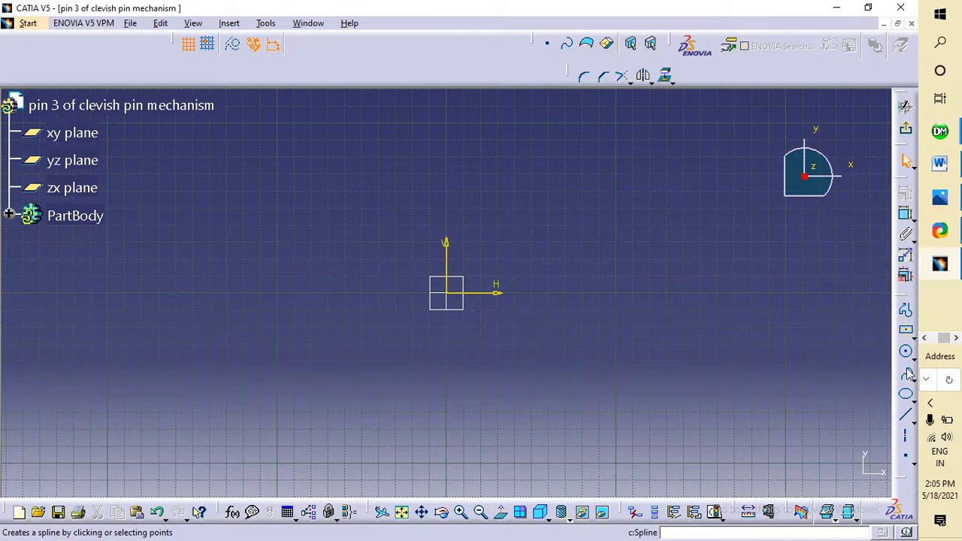
{"action": "left_click", "coordinate": [905, 351]}
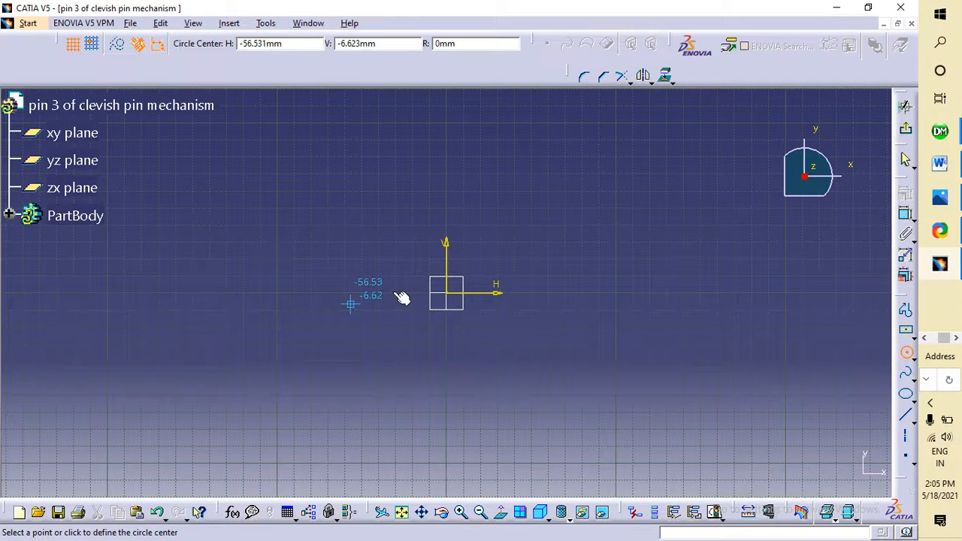
{"action": "left_click", "coordinate": [448, 295]}
{"action": "left_click", "coordinate": [474, 315]}
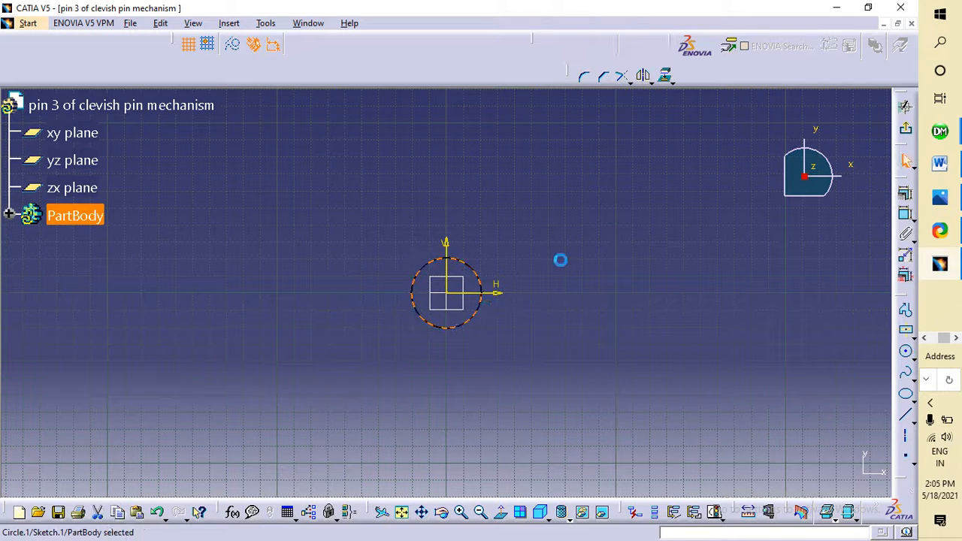
Dimension the circle and set its diameter to 20 mm.
{"action": "left_click", "coordinate": [906, 214]}
{"action": "left_click", "coordinate": [532, 188]}
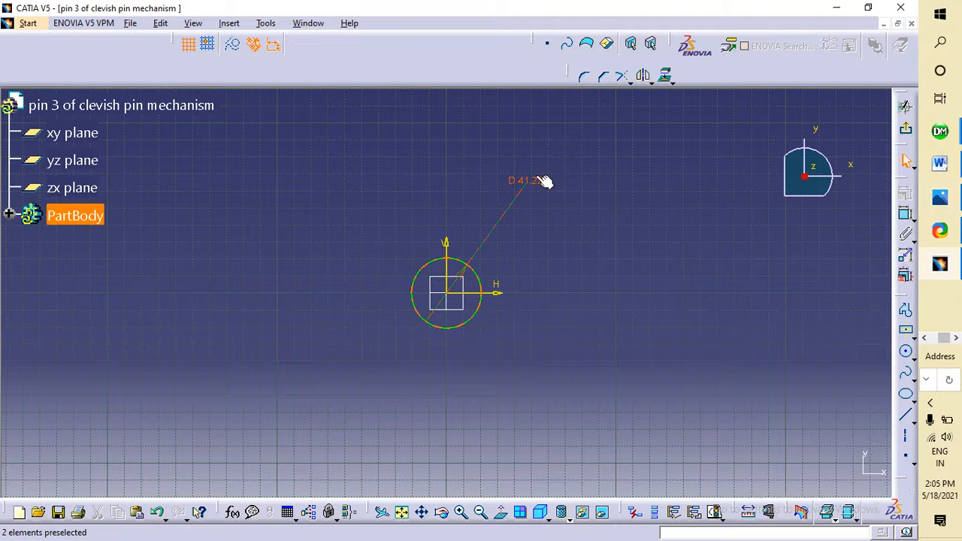
{"action": "double_click", "coordinate": [543, 186]}
{"action": "type", "text": "20"}
{"action": "key", "text": "Return"}
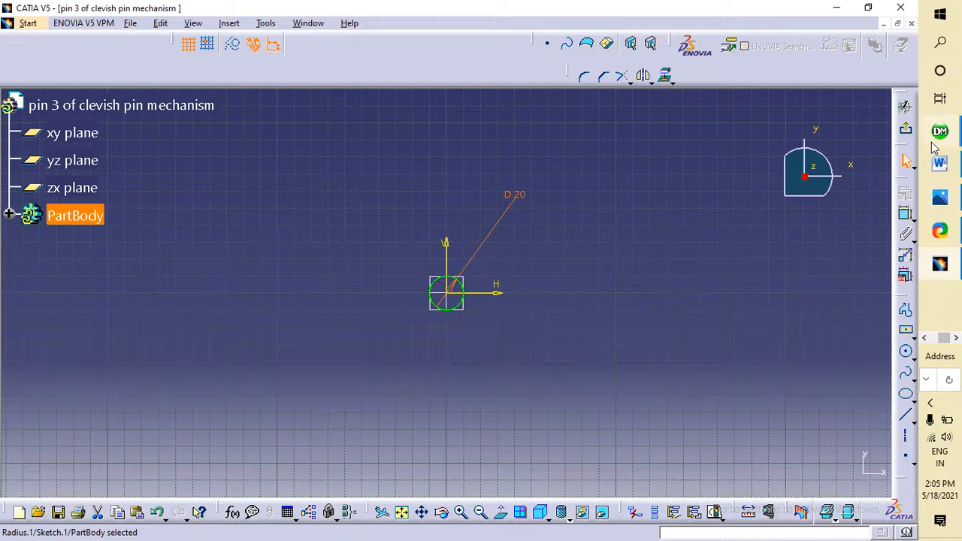
Switch to the drawing in Photos, enlarge it to examine the pin's length dimension, and return to CATIA.
{"action": "left_click", "coordinate": [940, 198]}
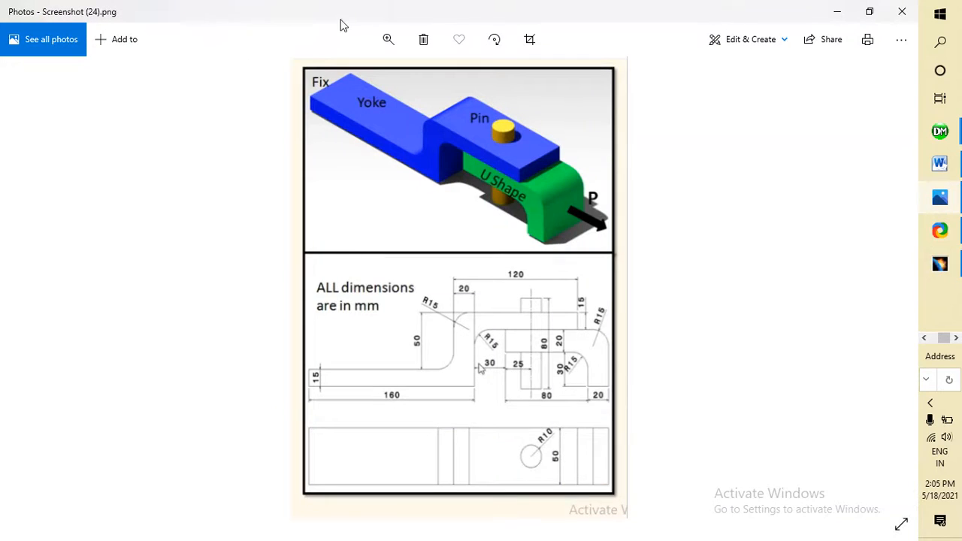
{"action": "left_click", "coordinate": [393, 41]}
{"action": "left_click", "coordinate": [385, 75]}
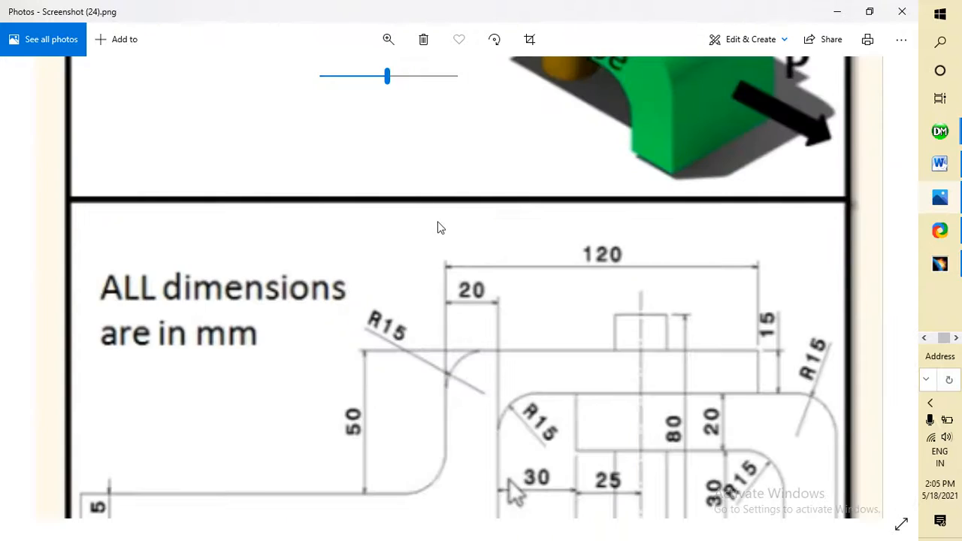
{"action": "mouse_move", "coordinate": [366, 106]}
{"action": "left_mouse_down"}
{"action": "mouse_move", "coordinate": [356, 86]}
{"action": "mouse_move", "coordinate": [463, 86]}
{"action": "left_mouse_up"}
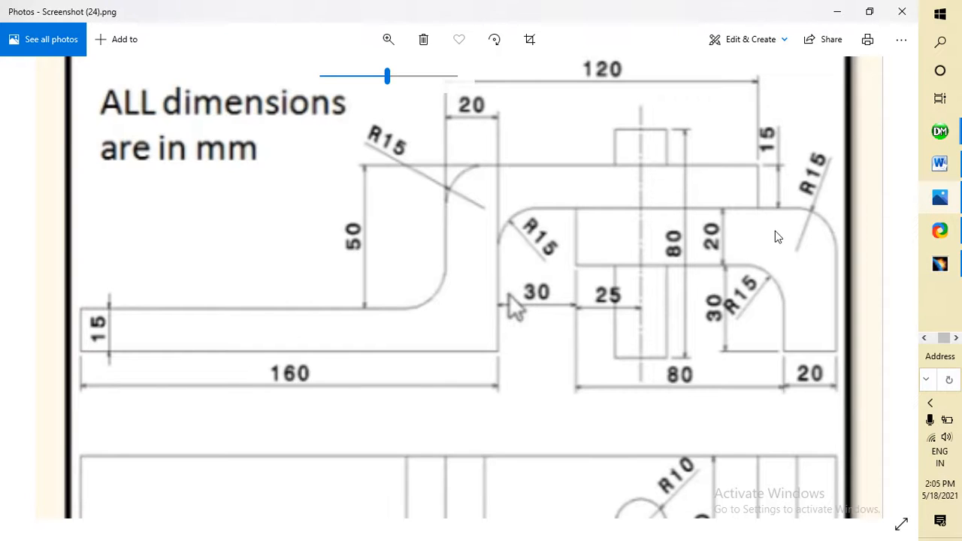
{"action": "left_click", "coordinate": [951, 263]}
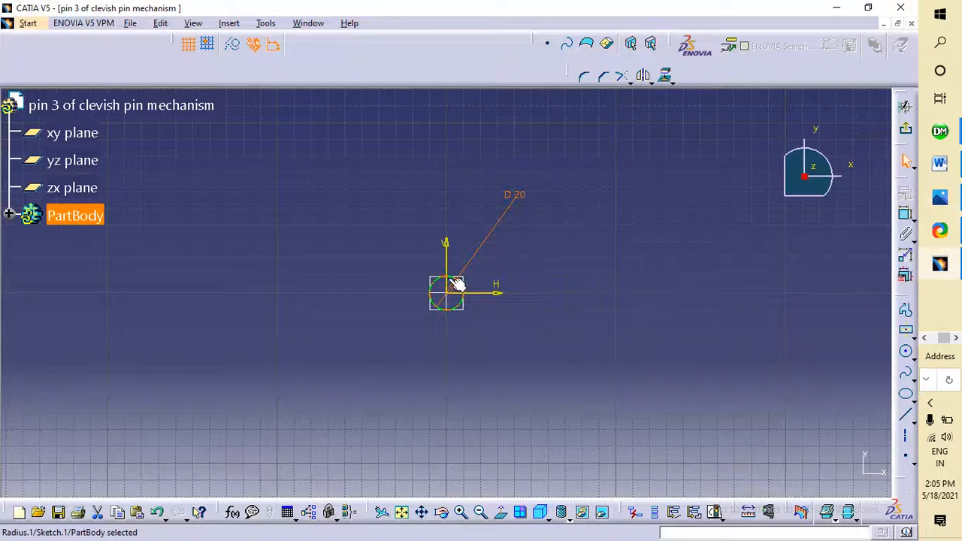
Exit the sketch and pad the 20 mm circle with a length of 40 mm and mirrored extent.
{"action": "left_click", "coordinate": [908, 132]}
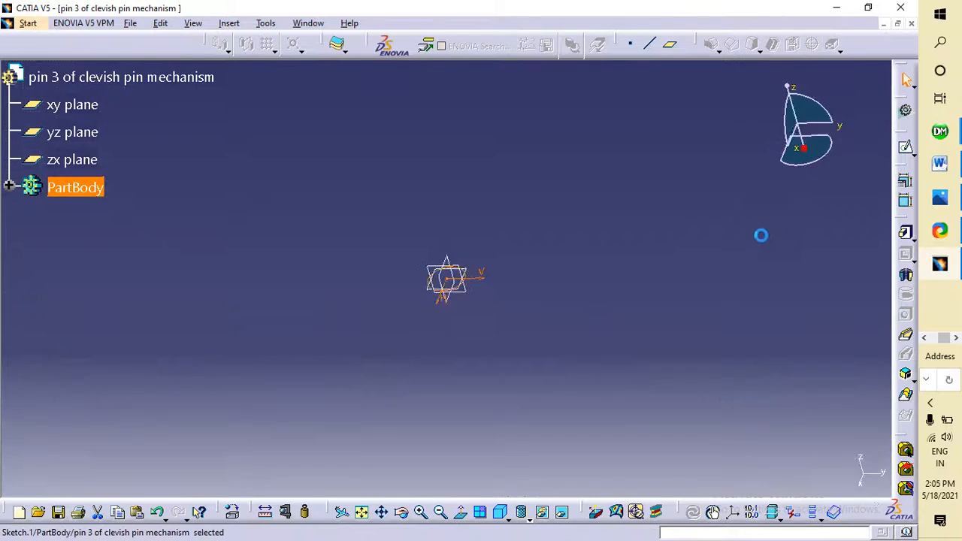
{"action": "left_click", "coordinate": [906, 233]}
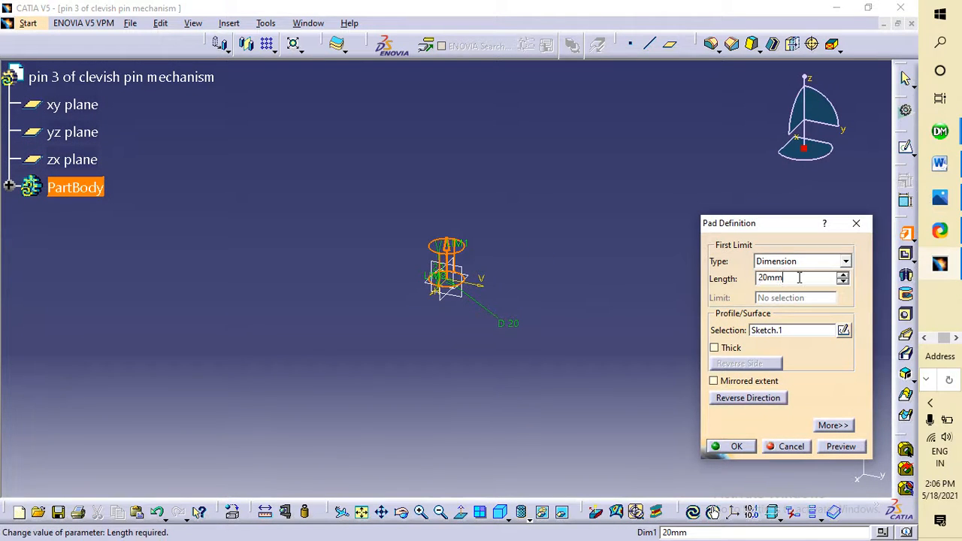
{"action": "type", "text": "4"}
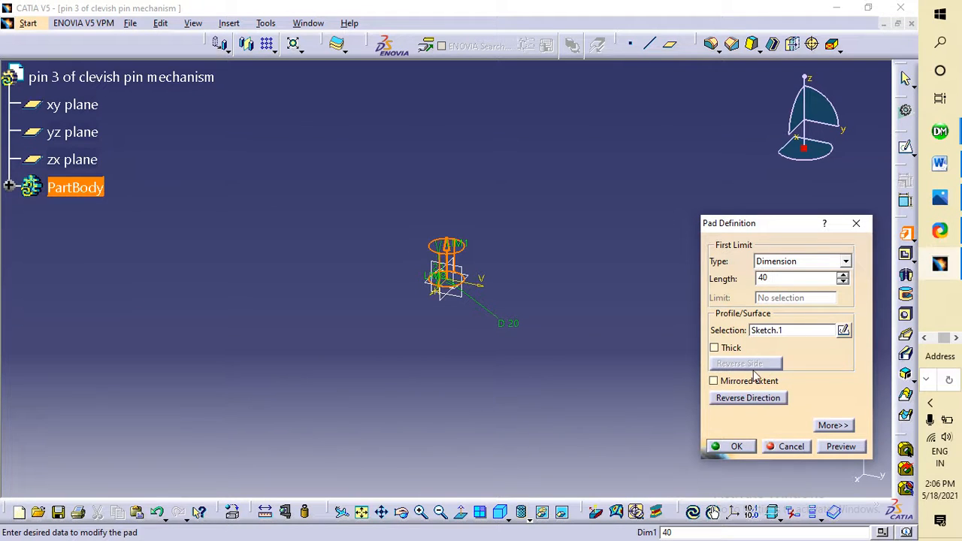
{"action": "left_click", "coordinate": [728, 450]}
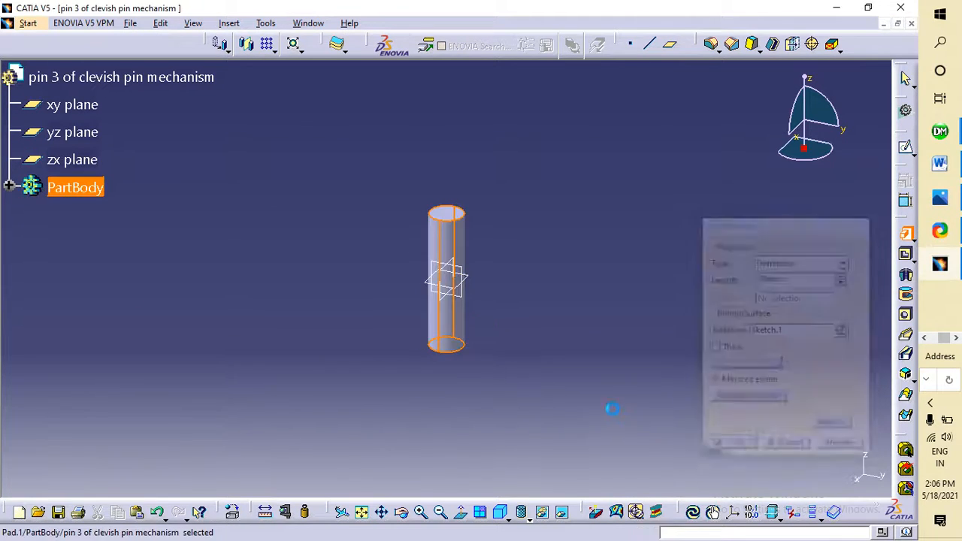
{"action": "left_click", "coordinate": [566, 348]}
{"action": "middle_click_drag", "start_coordinate": [642, 311], "coordinate": [444, 372]}
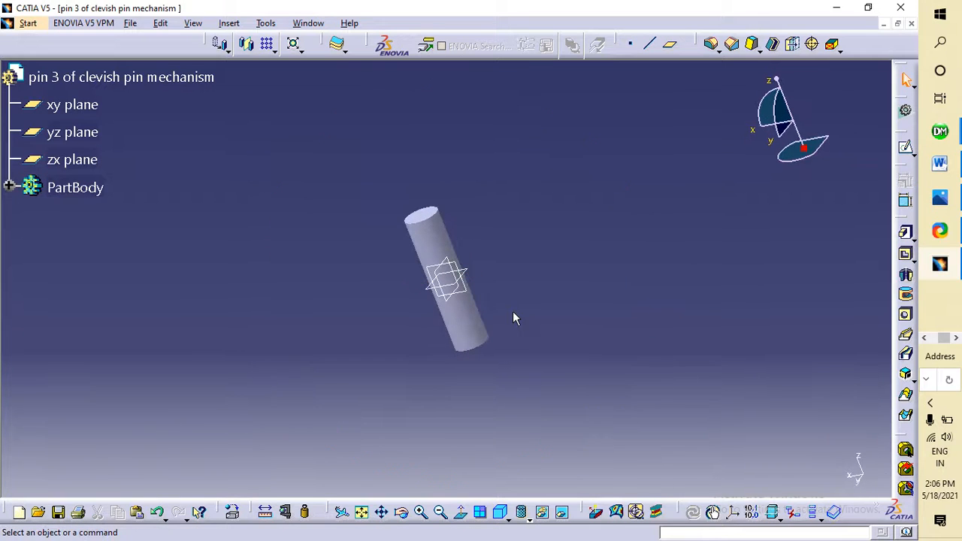
Save the pin in Documents as a CATPart named "pin 3 of clevish pin mechanism".
{"action": "left_click", "coordinate": [57, 24]}
{"action": "left_click", "coordinate": [131, 25]}
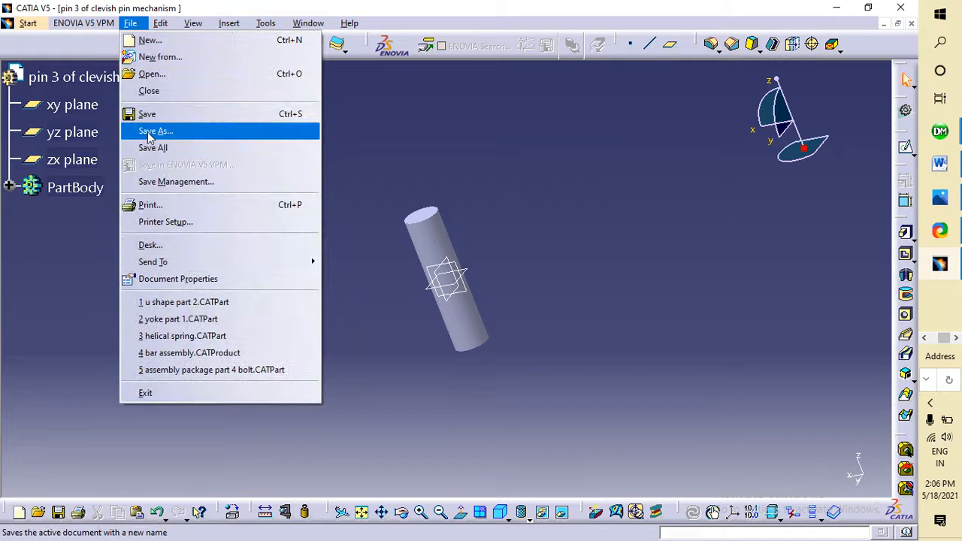
{"action": "left_click", "coordinate": [218, 113]}
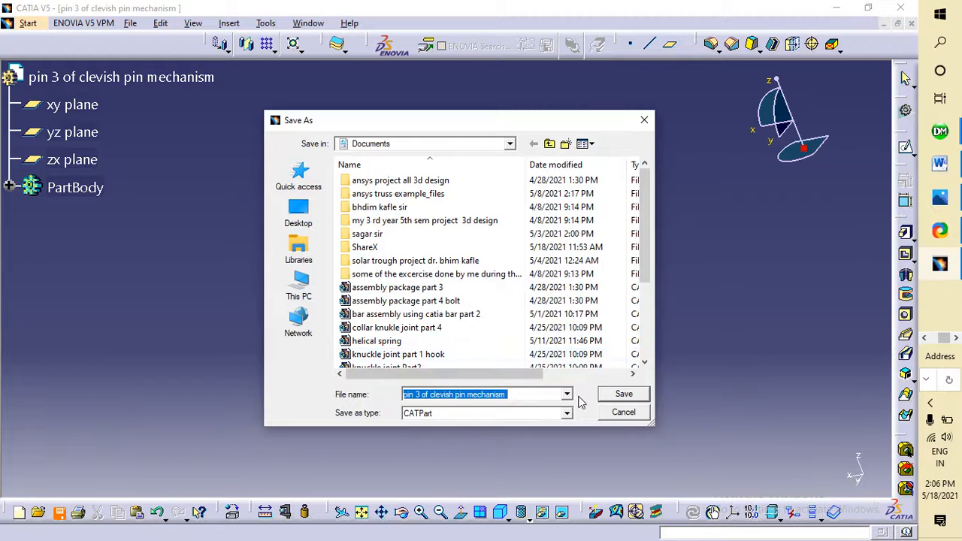
{"action": "left_click", "coordinate": [609, 399]}
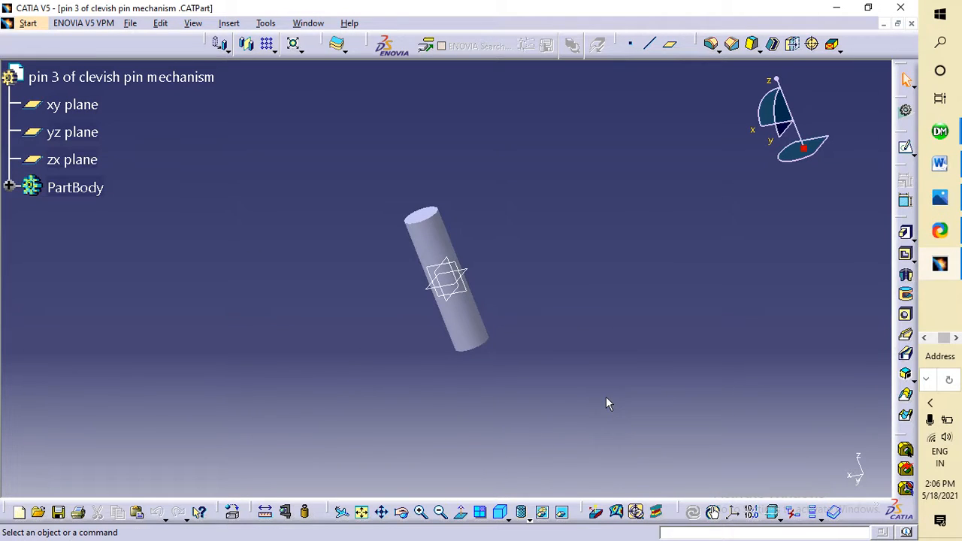
Restore the pin part's window from its maximized size, move it lower, and cascade the open part windows.
{"action": "left_click", "coordinate": [898, 23]}
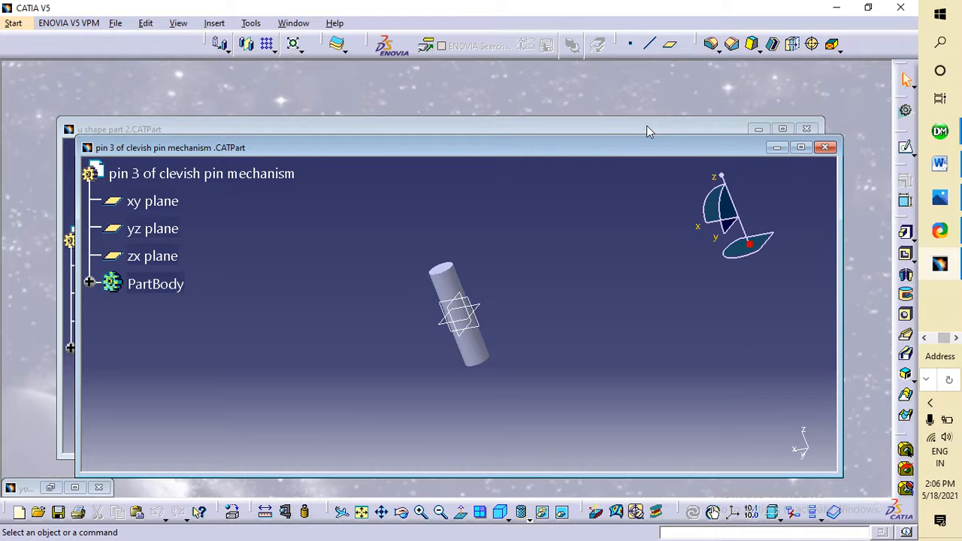
{"action": "left_click_drag", "start_coordinate": [564, 148], "coordinate": [568, 232]}
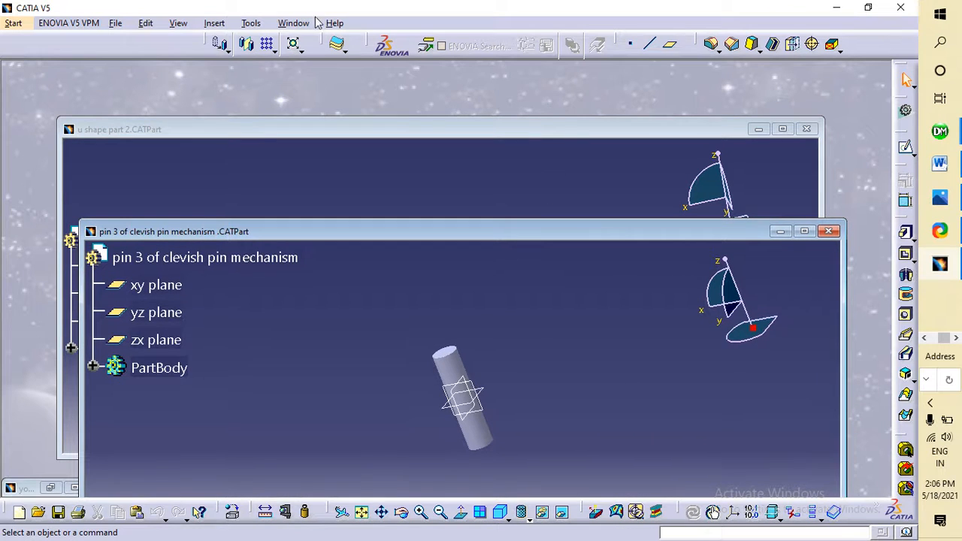
{"action": "left_click", "coordinate": [295, 27]}
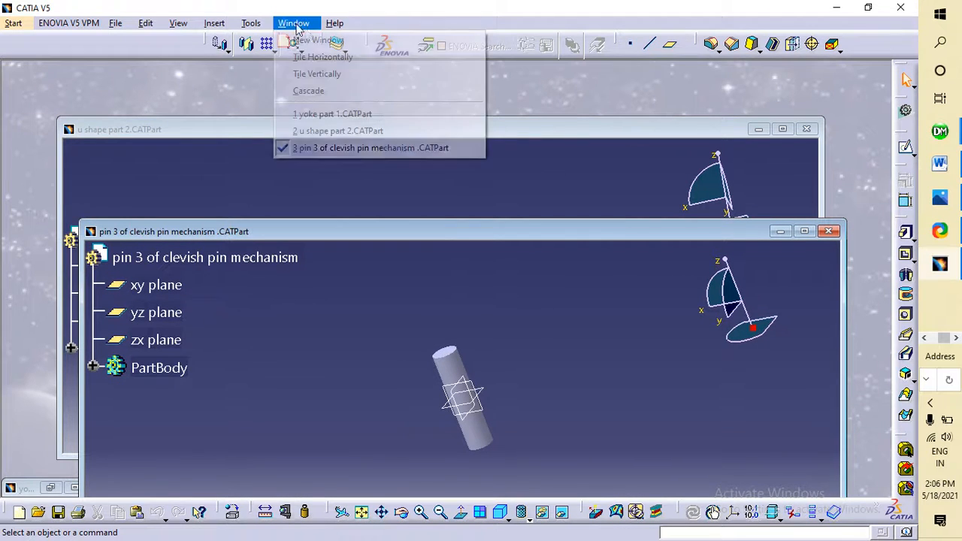
{"action": "left_click", "coordinate": [309, 91]}
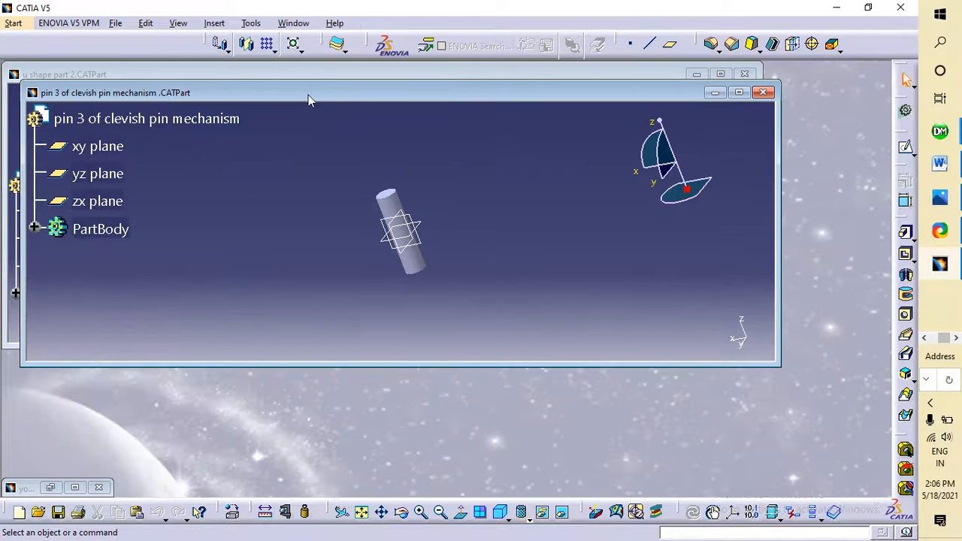
Reopen the minimized yoke part window, reduce it from full size, and tile the three part windows horizontally.
{"action": "left_click", "coordinate": [53, 490]}
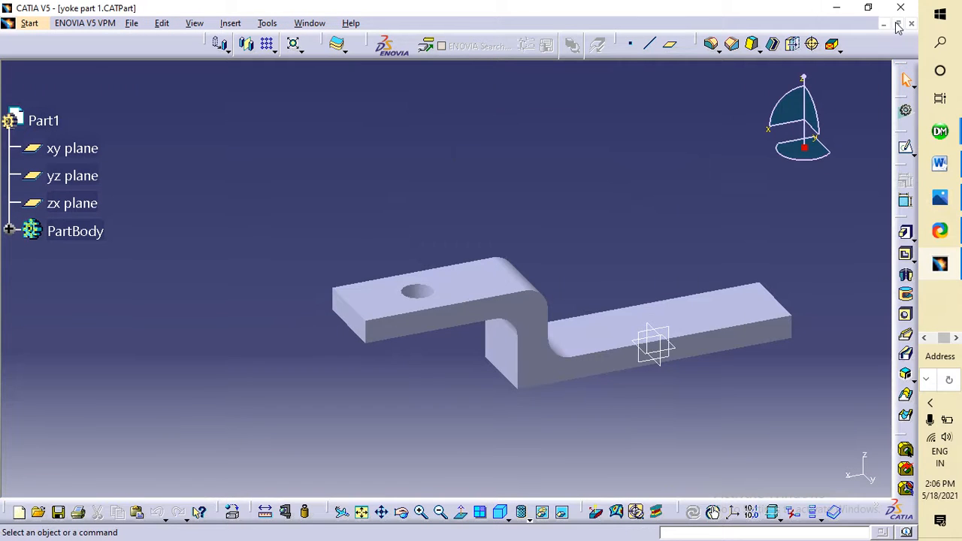
{"action": "left_click", "coordinate": [897, 24]}
{"action": "left_click", "coordinate": [293, 24]}
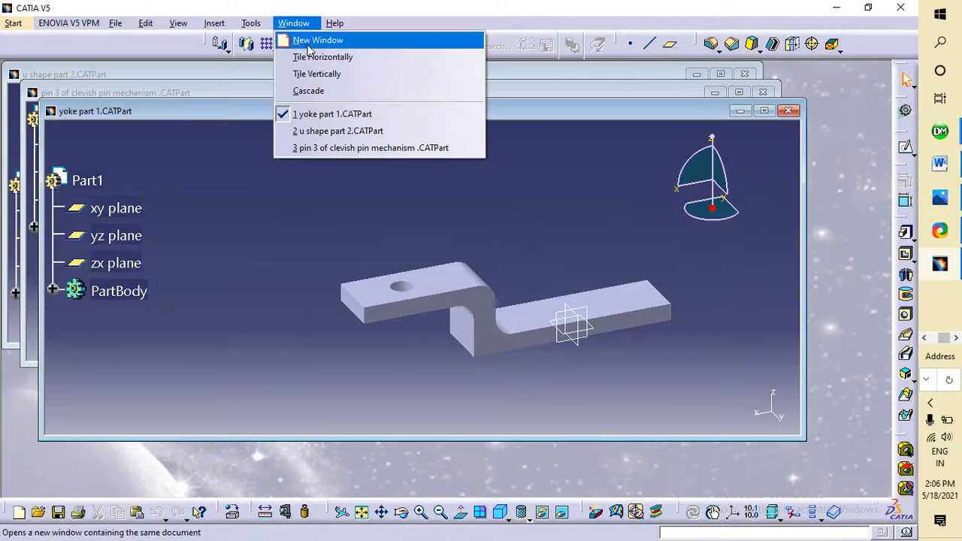
{"action": "left_click", "coordinate": [325, 59]}
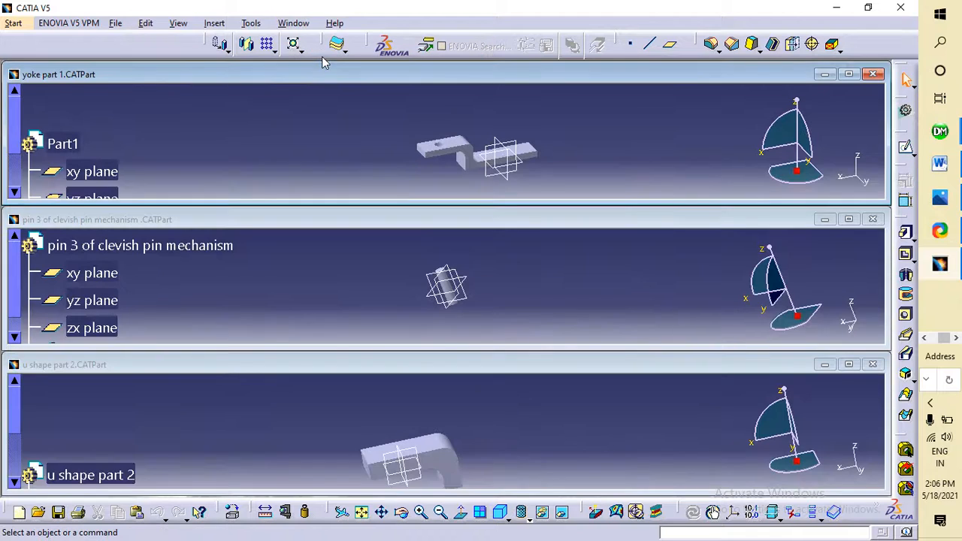
Tile the yoke, pin and U shape part windows vertically, side by side.
{"action": "left_click", "coordinate": [295, 24]}
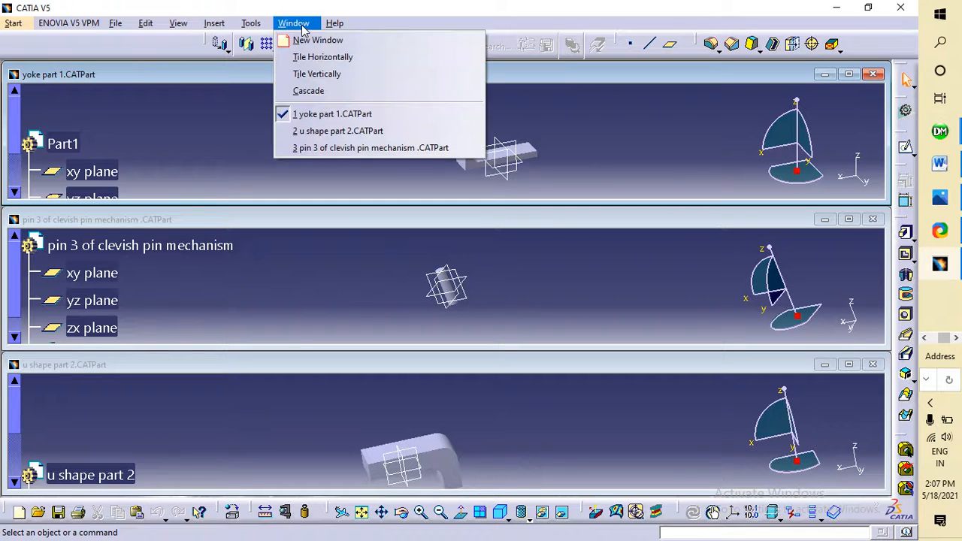
{"action": "left_click", "coordinate": [321, 58]}
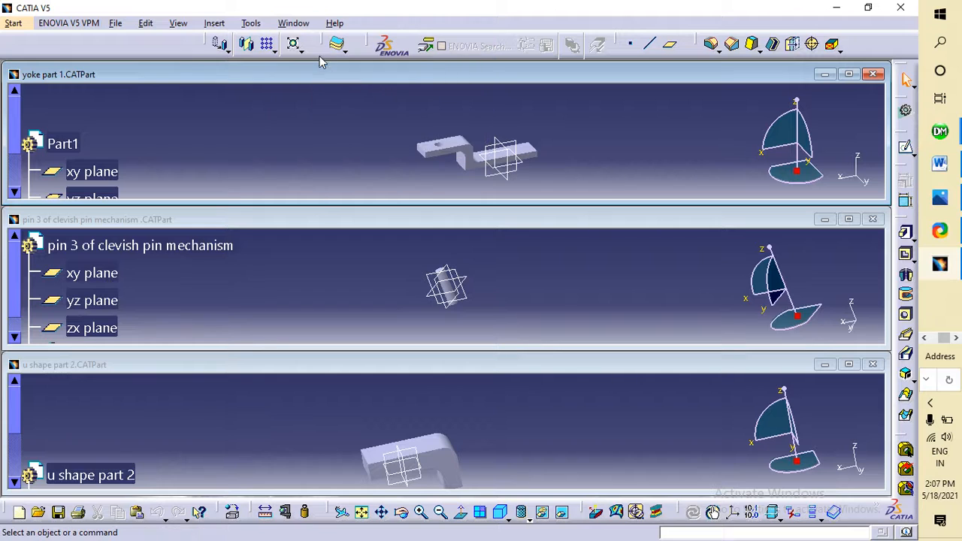
{"action": "left_click", "coordinate": [293, 23]}
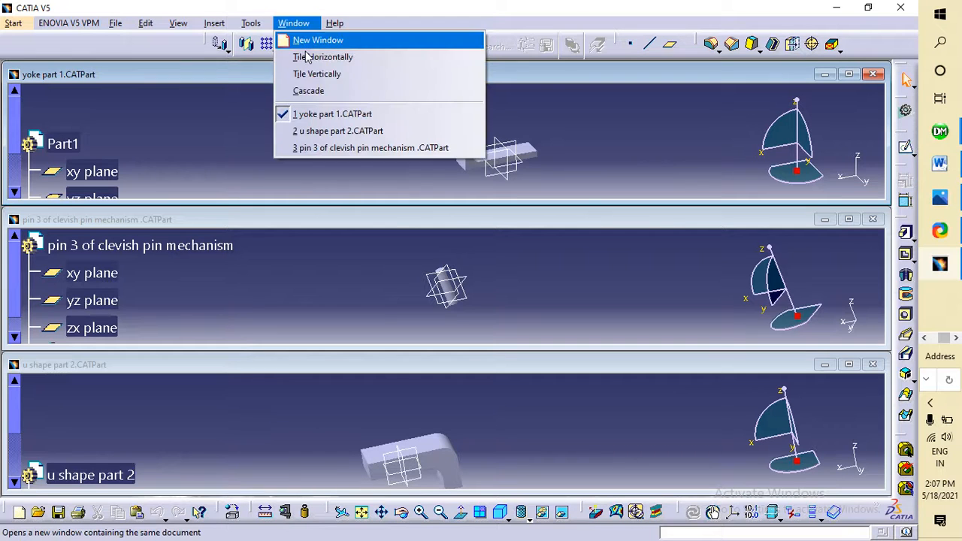
{"action": "left_click", "coordinate": [312, 74]}
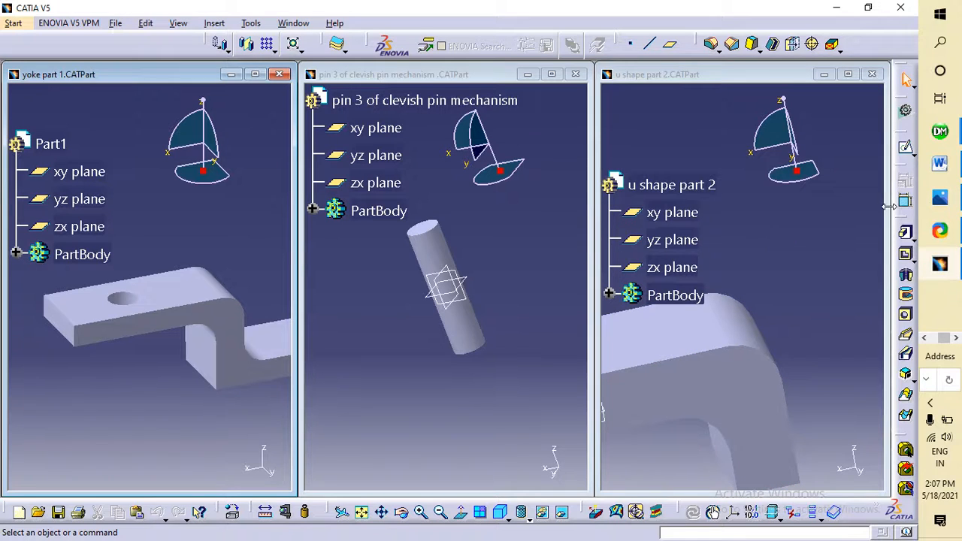
{"action": "left_click", "coordinate": [930, 404]}
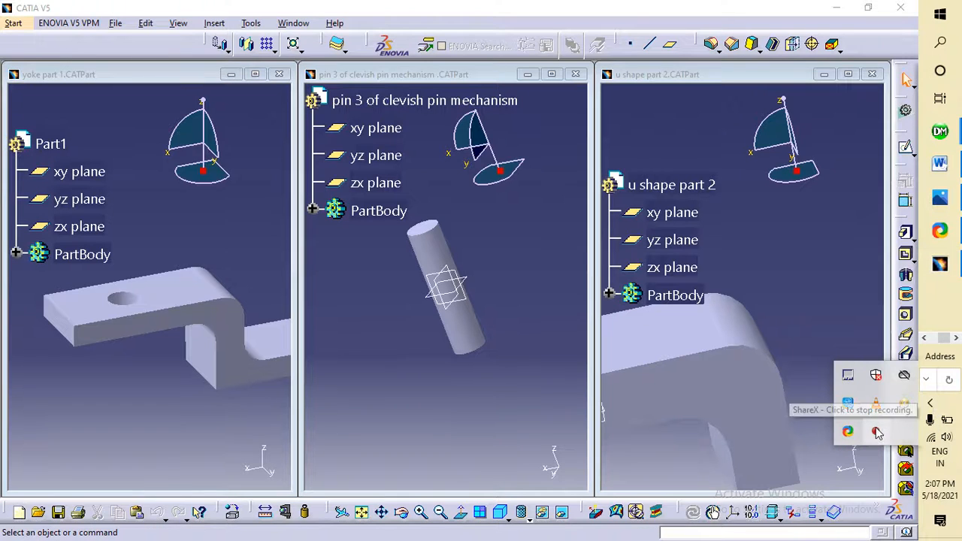